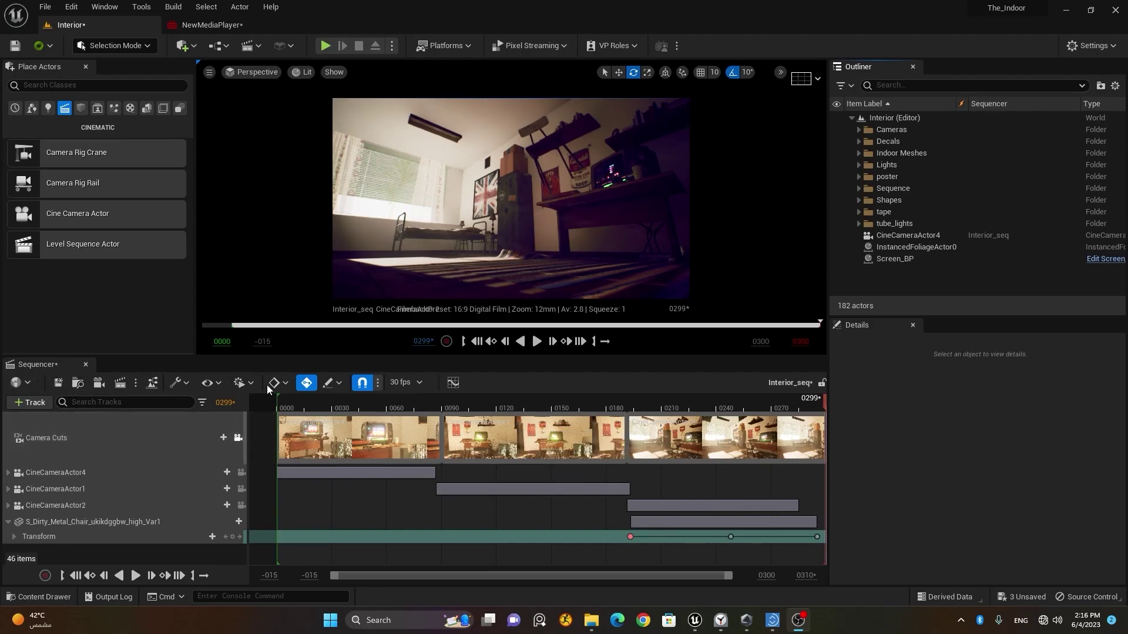
Examine the Sequencer's world context and its auto-bind options for PIE and Simulate
click(23, 387)
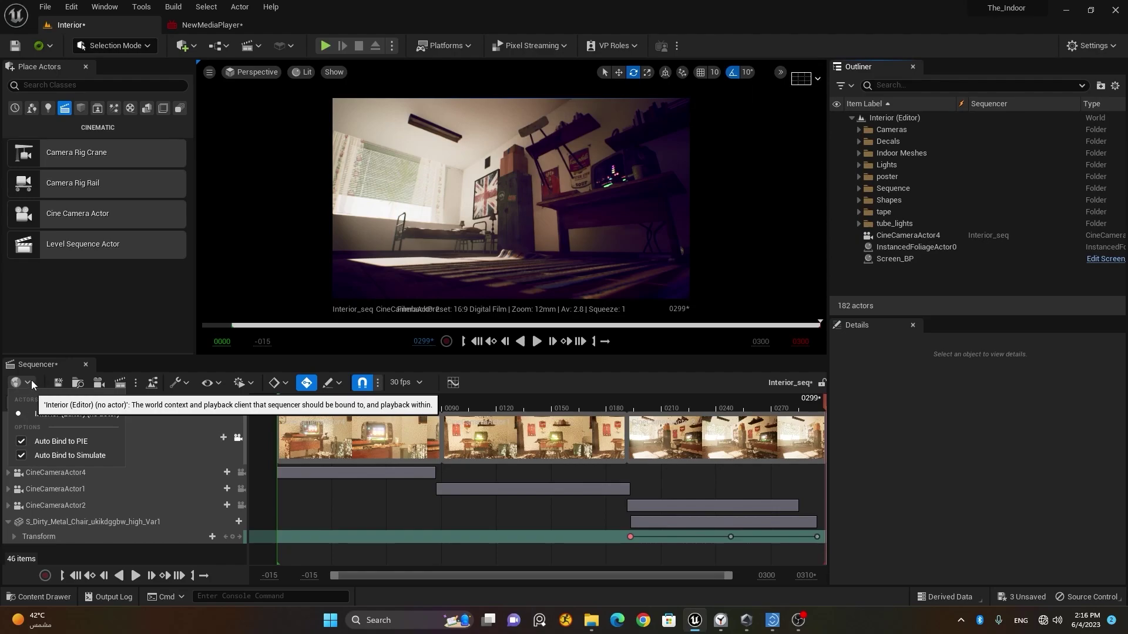
click(534, 382)
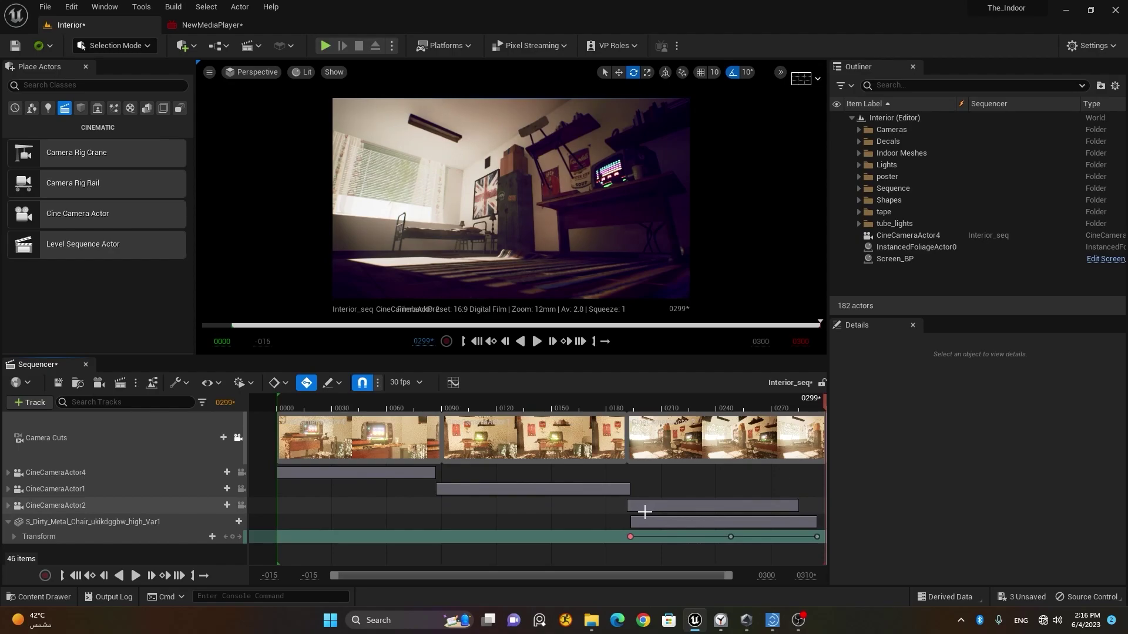
Save the Interior_seq sequence, along with all other unsaved levels and assets in the project
click(43, 12)
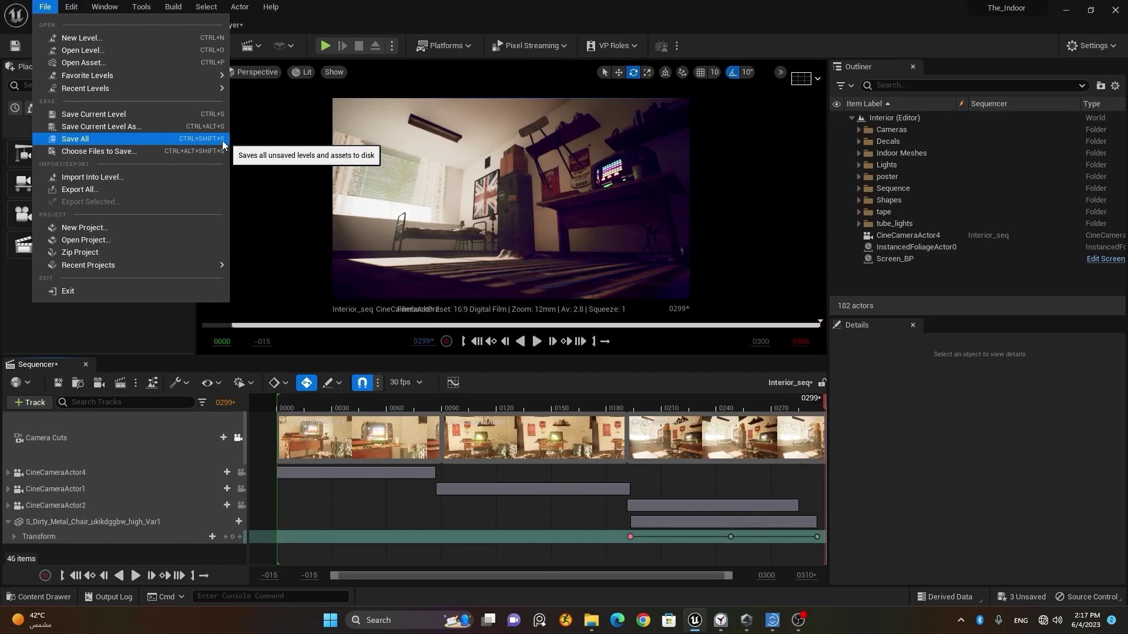
click(59, 386)
click(59, 386)
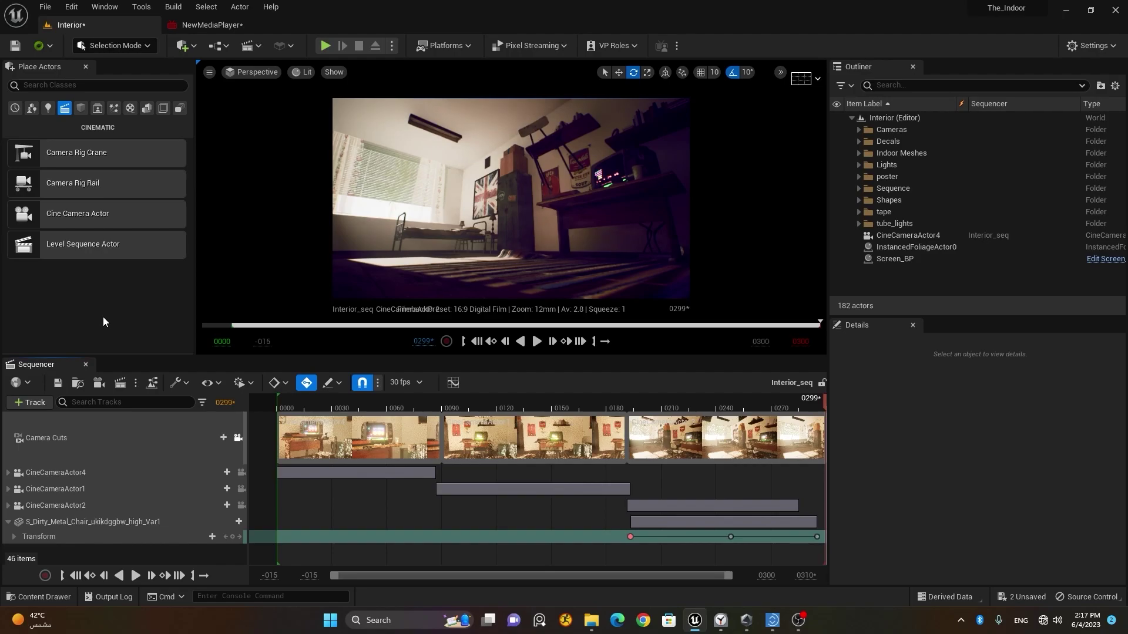
key(ctrl+shift+s)
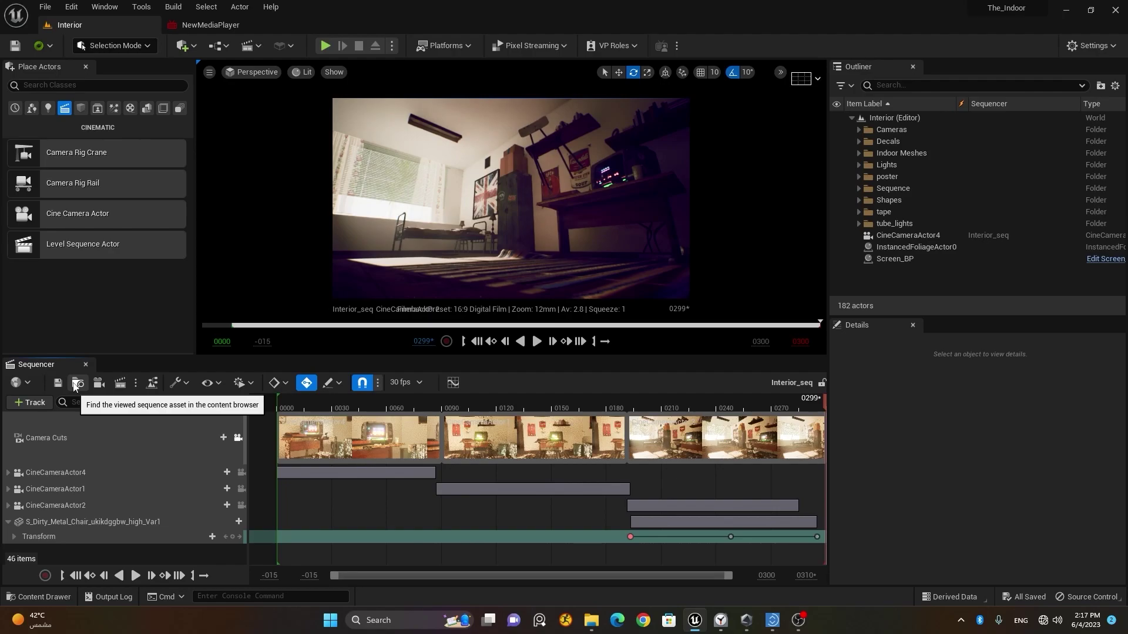
Collapse and select the metal chair track, and locate the Interior_seq asset in the content browser
click(8, 522)
click(88, 521)
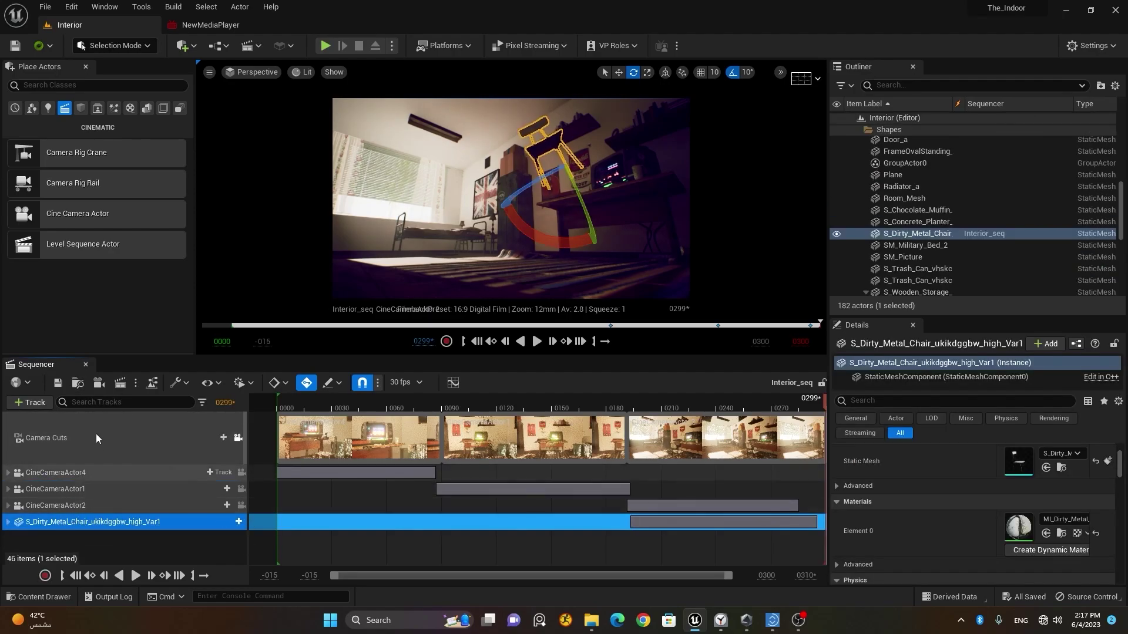
click(79, 383)
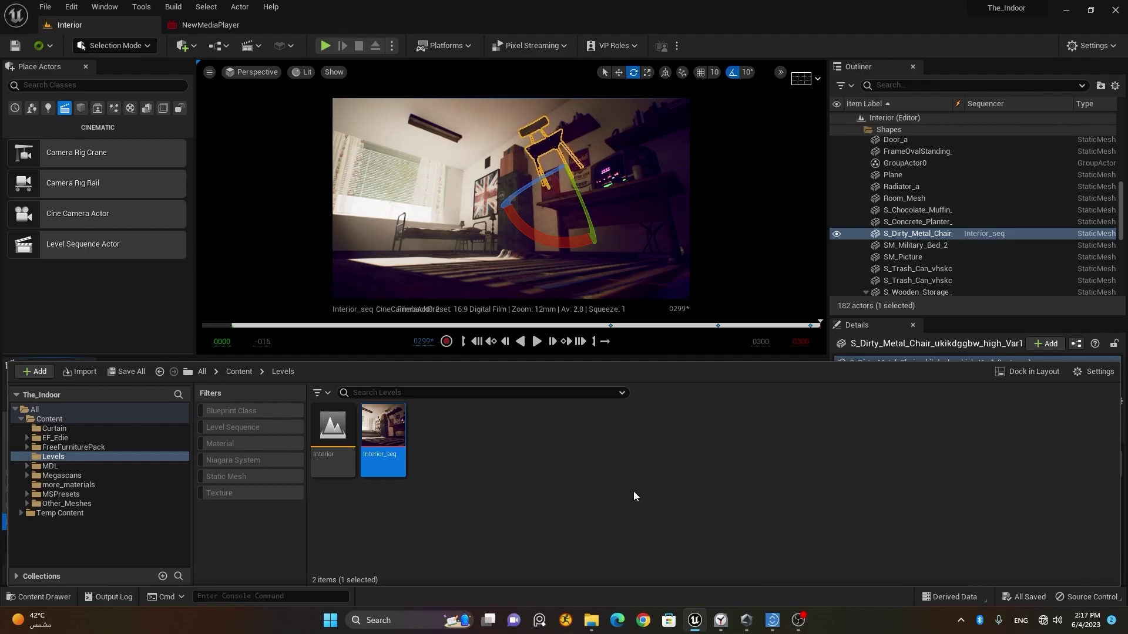
click(66, 597)
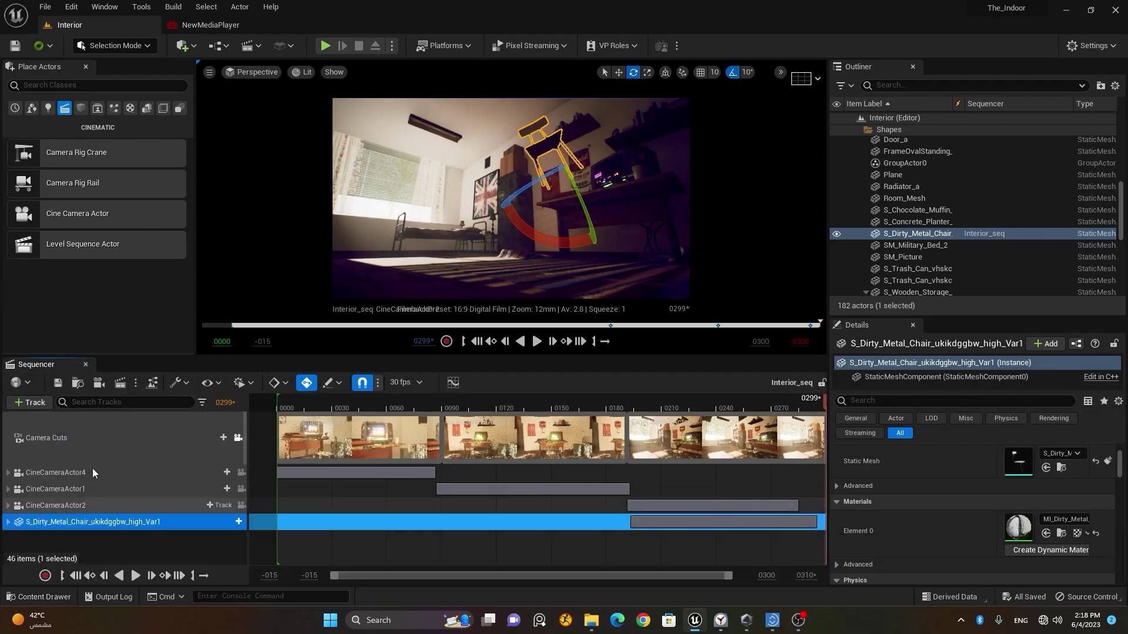
Create a trial cine camera in the sequence and delete it again, returning the viewport to the camera cuts
click(98, 385)
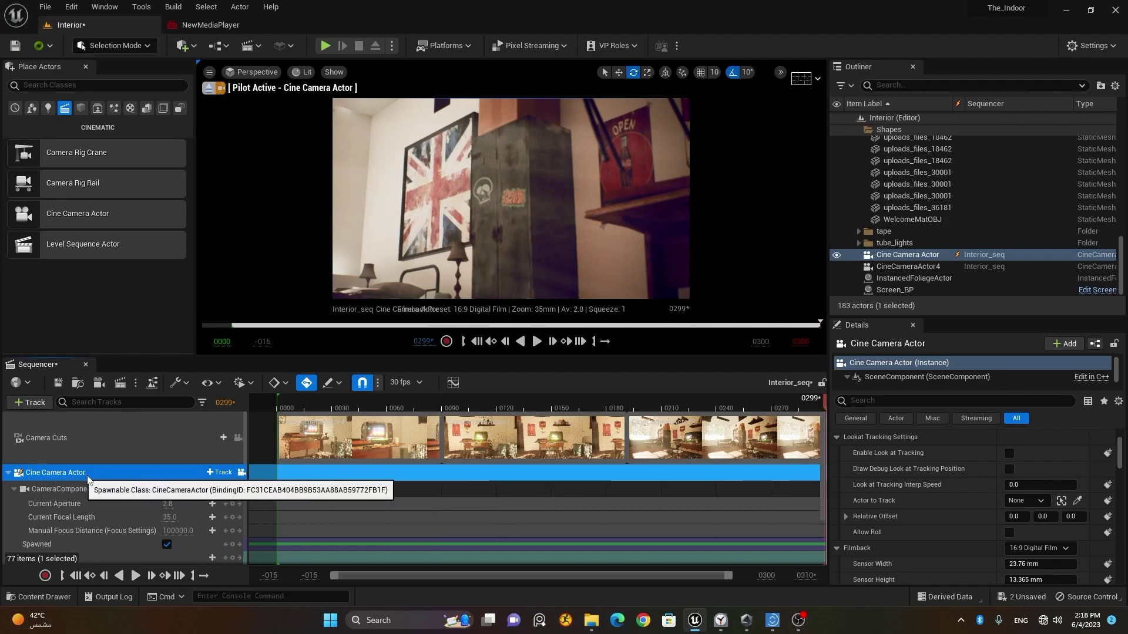
key(Delete)
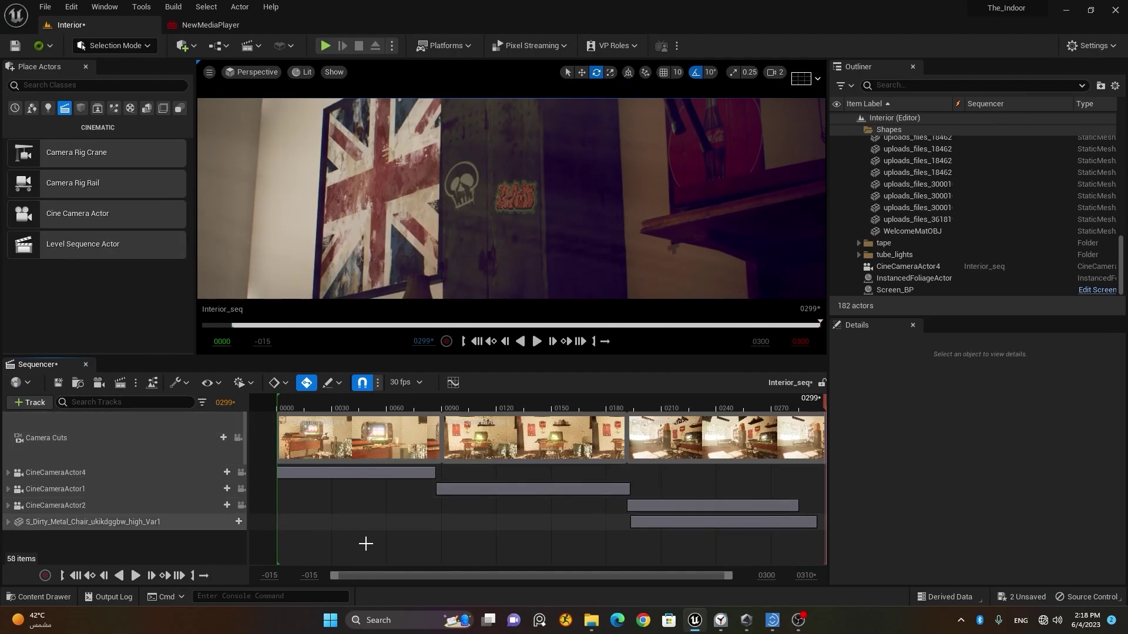
click(238, 438)
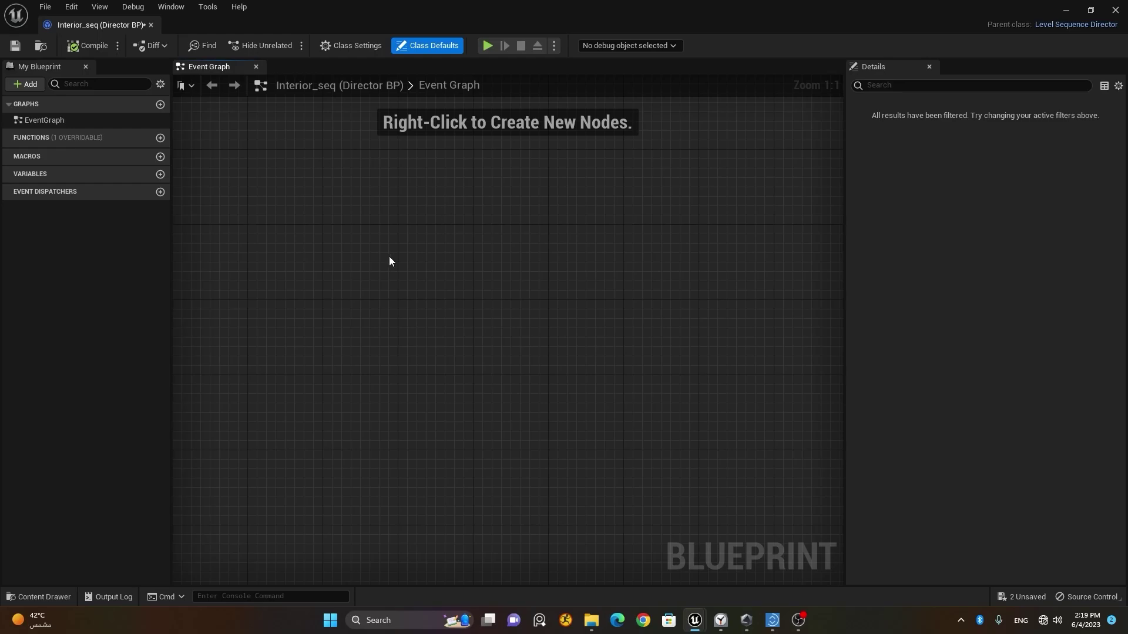
Close the sequence's Director Blueprint and examine the Sequencer actions, including Bake Transform
click(151, 25)
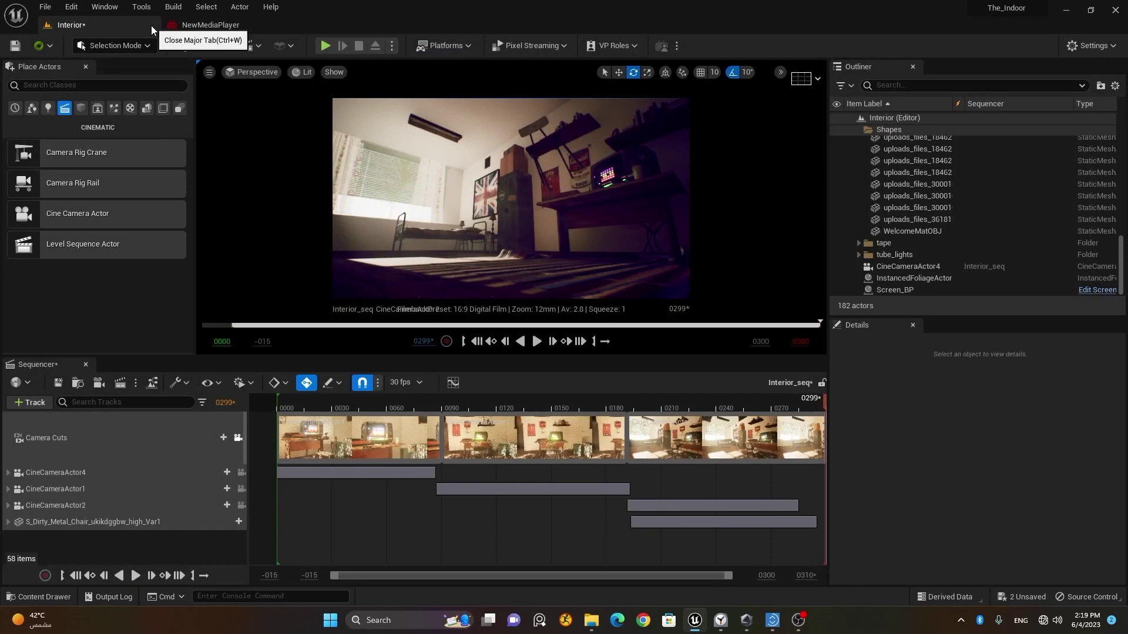
click(451, 489)
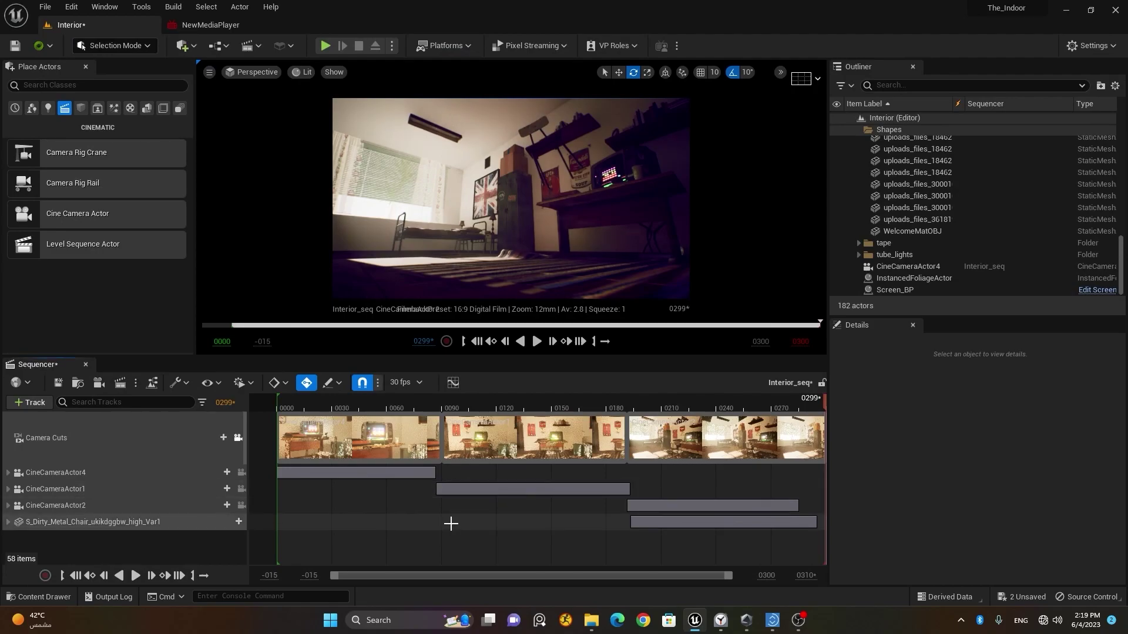
click(184, 382)
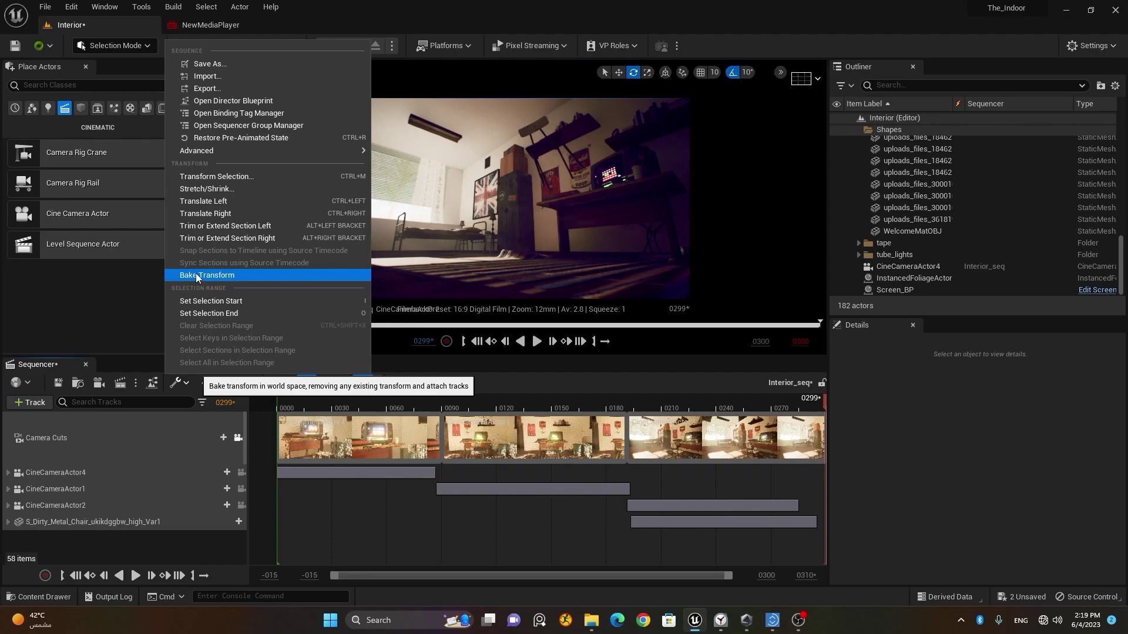
click(513, 383)
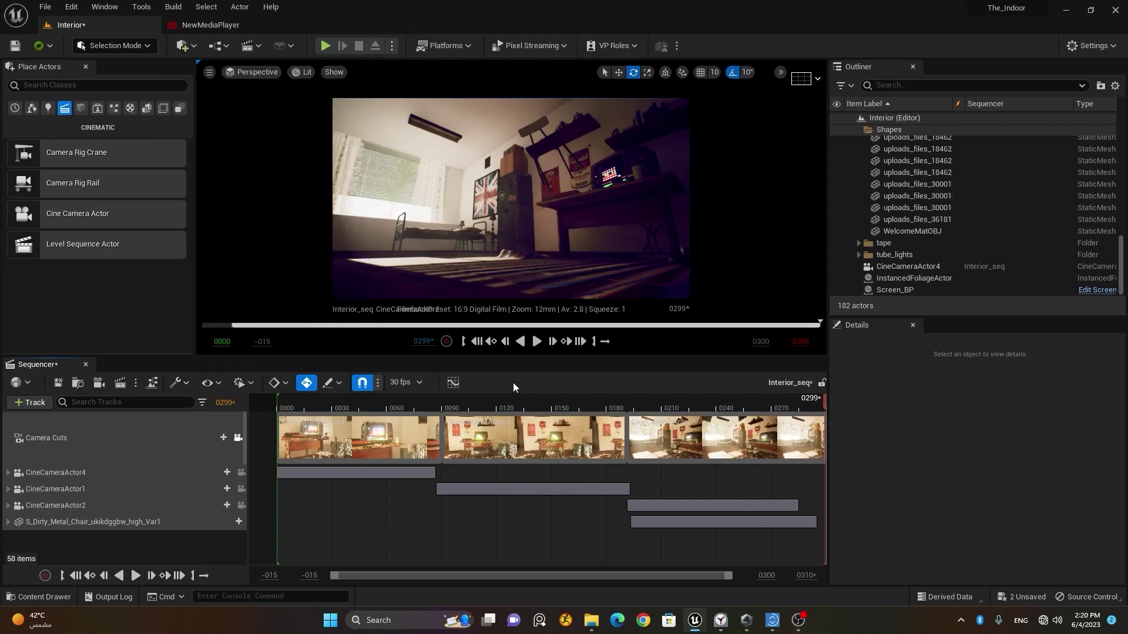
Turn on Auto Scroll for the Sequencer timeline and turn it off again
click(208, 383)
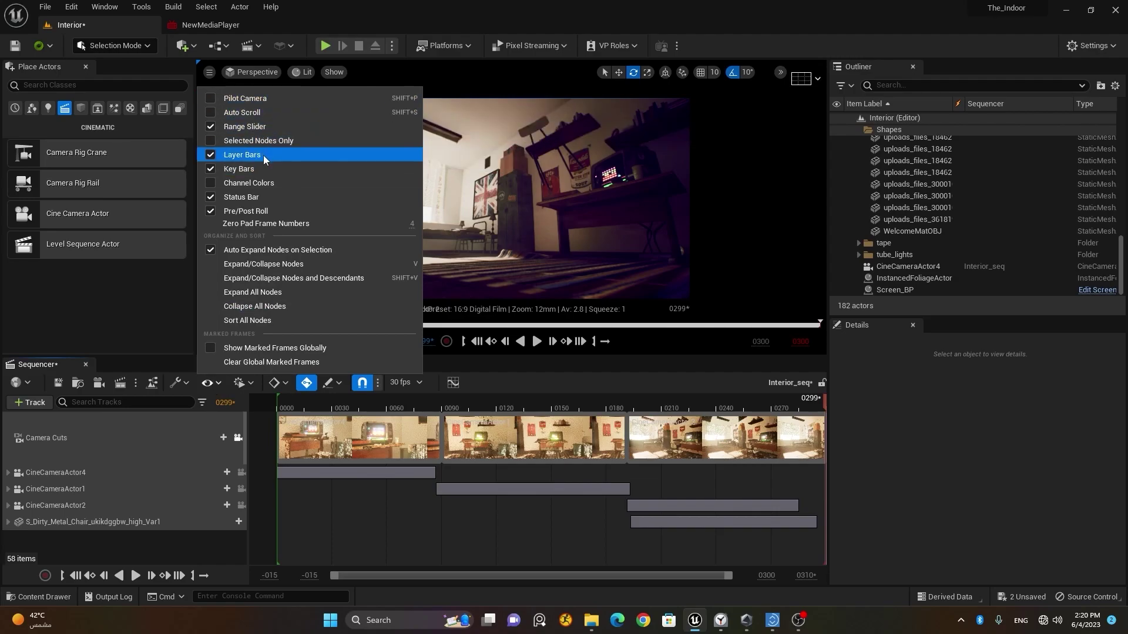
click(238, 113)
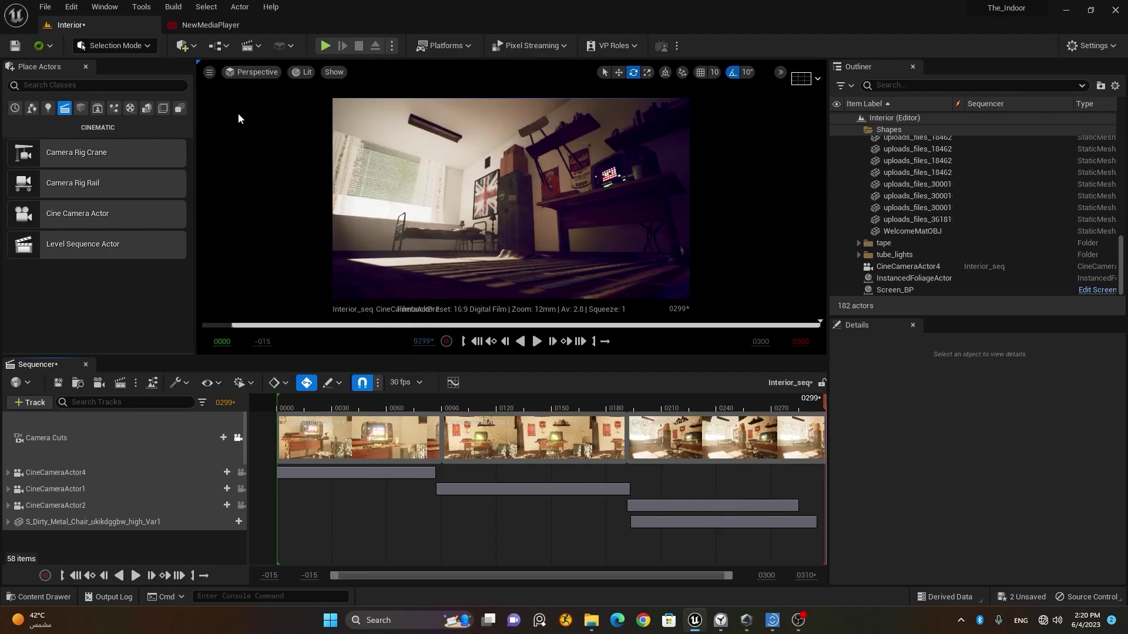
click(214, 386)
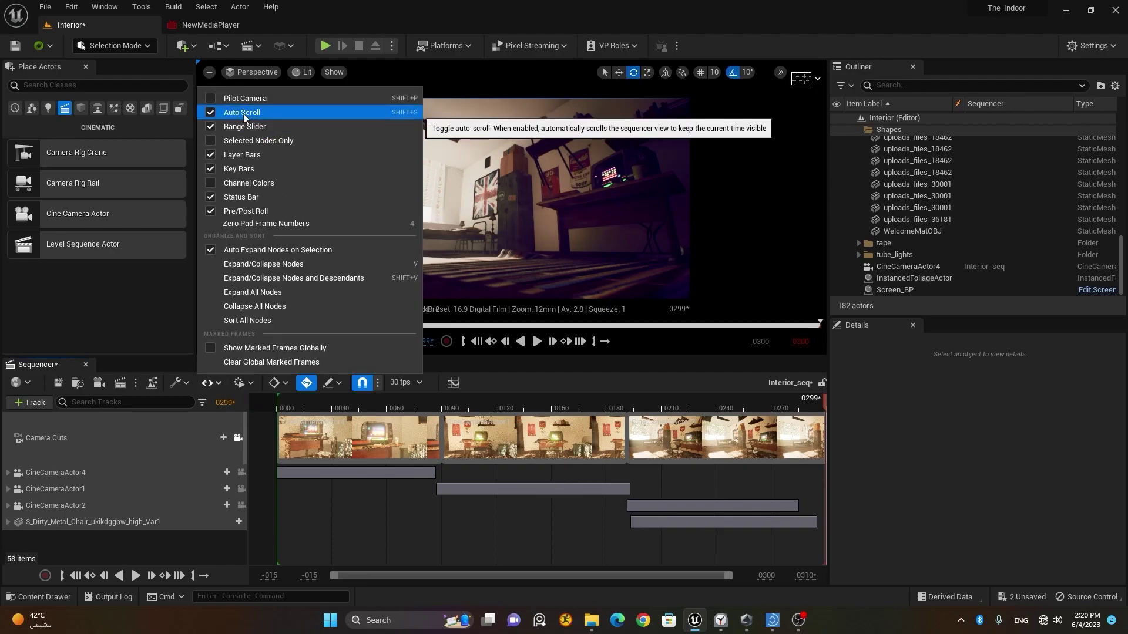
click(243, 114)
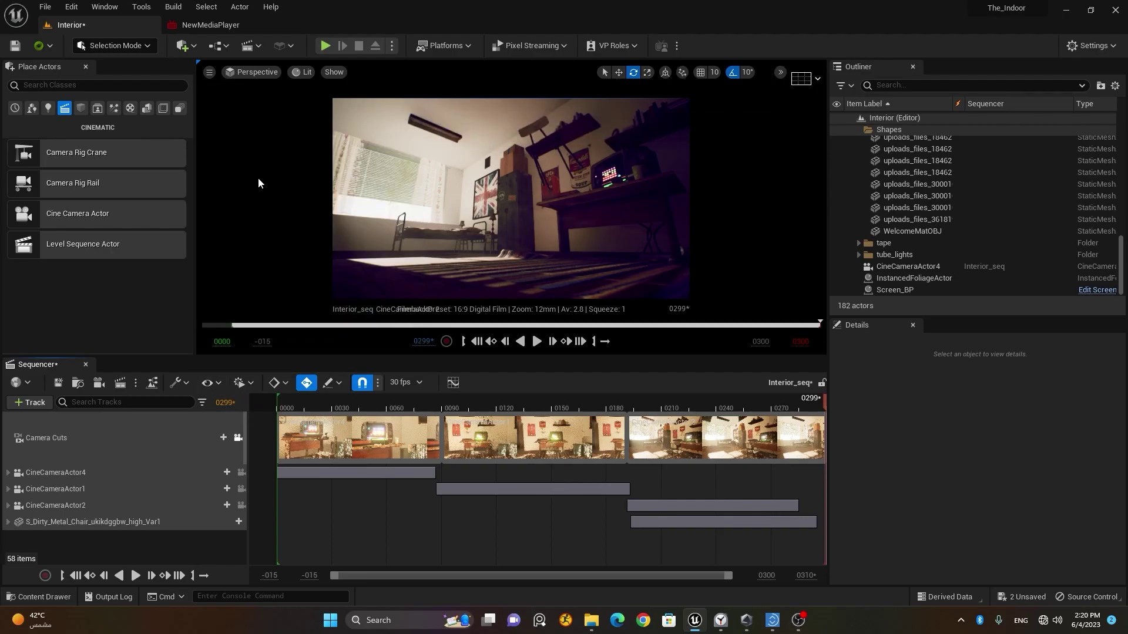
Examine the sequence's playback options, including the start and end frames and Playback Range Locked
click(251, 382)
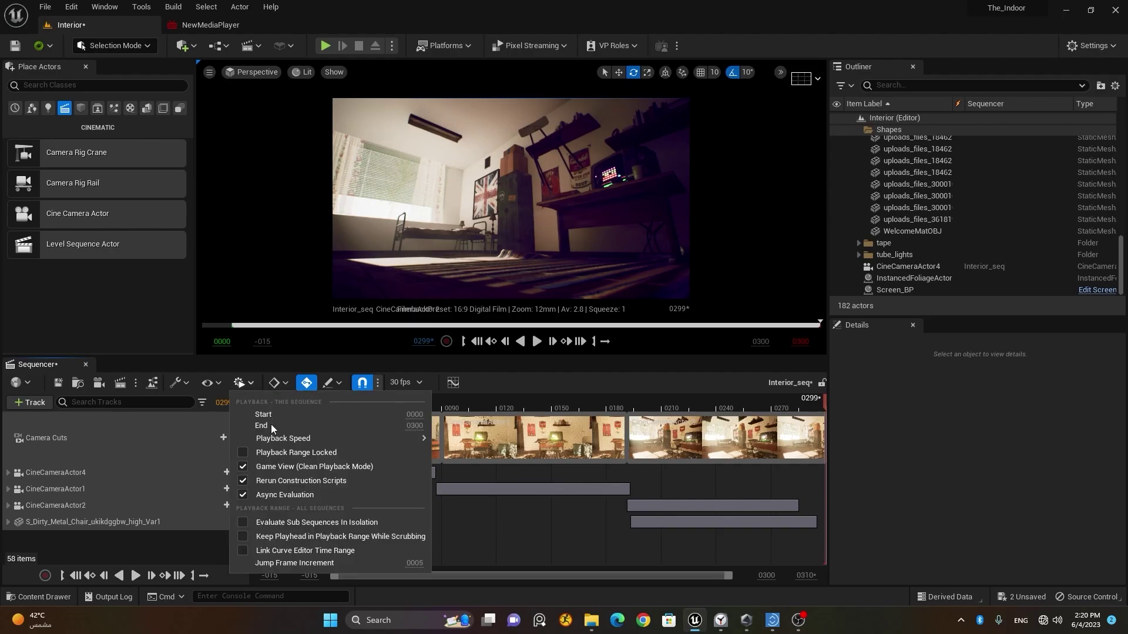
mouse_move(273, 438)
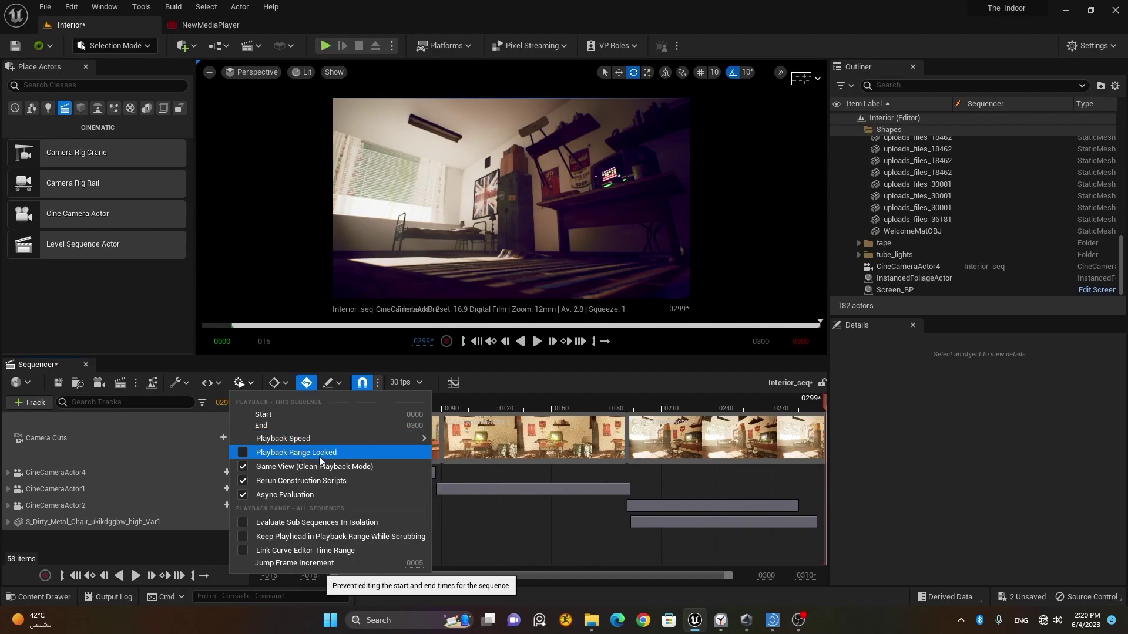
click(586, 395)
Scrub through the sequence, leave the playhead at frame 58, and examine the available playback speeds
click(361, 405)
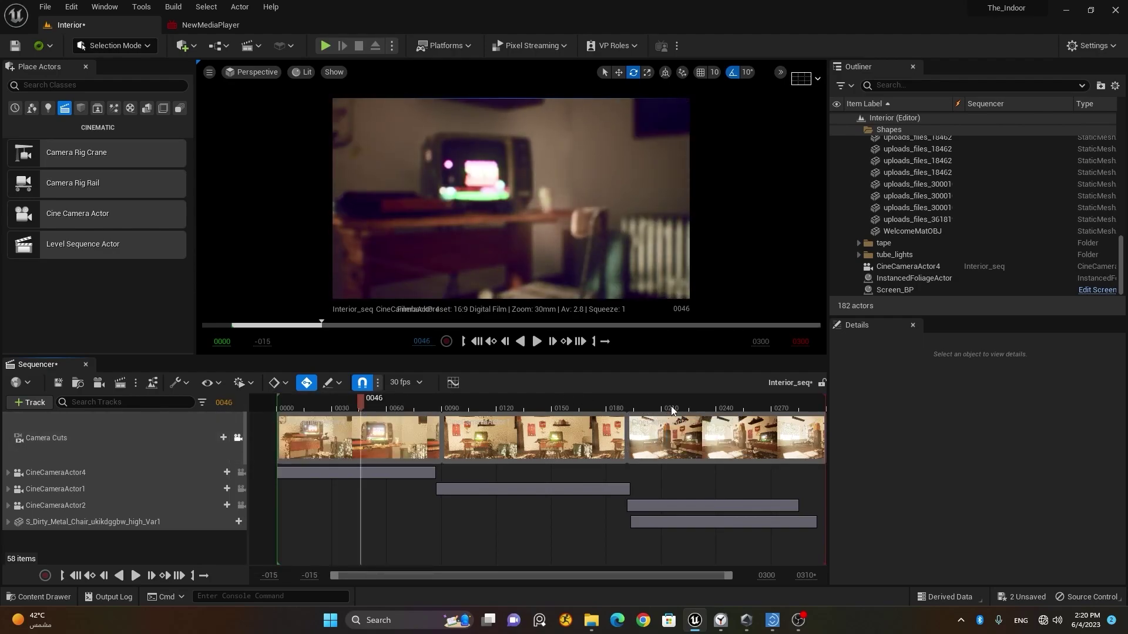
click(671, 407)
click(383, 406)
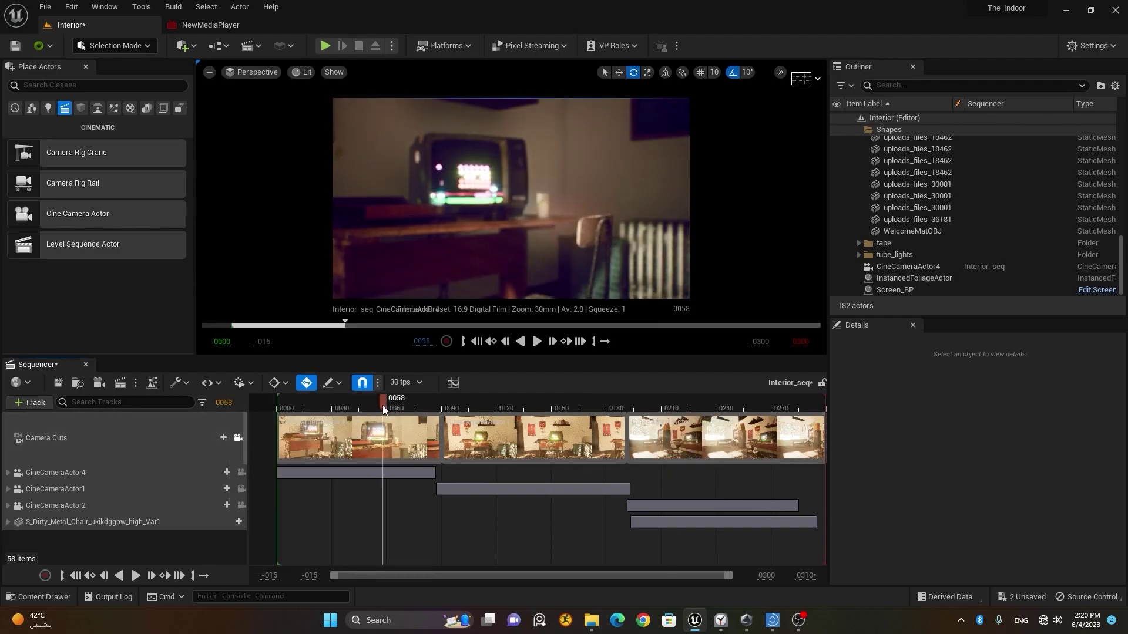
click(253, 383)
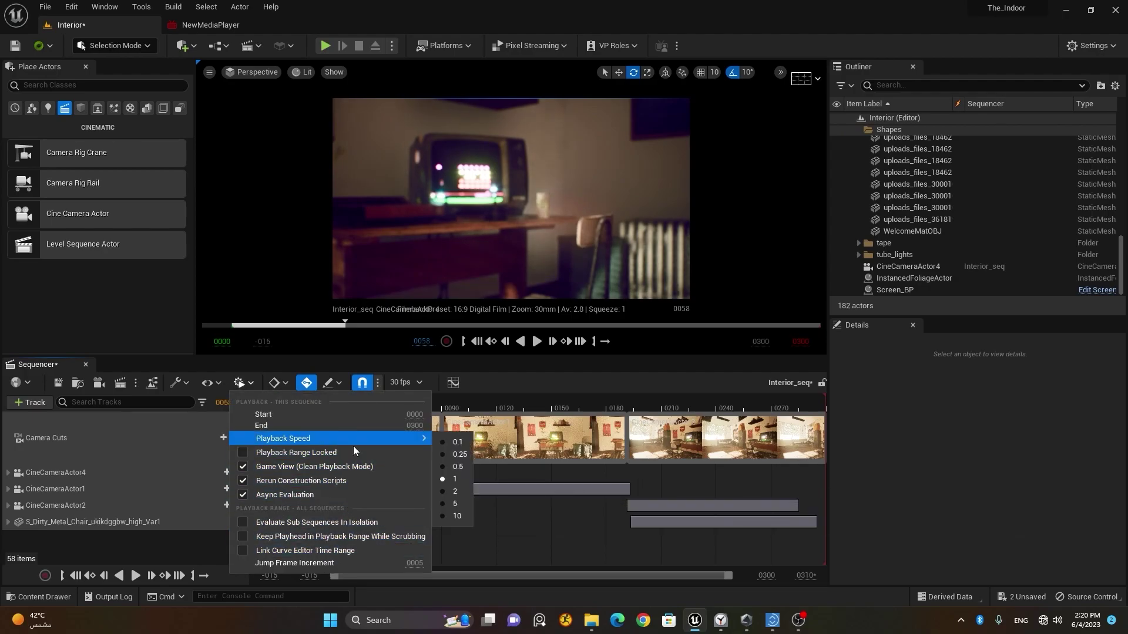
click(511, 389)
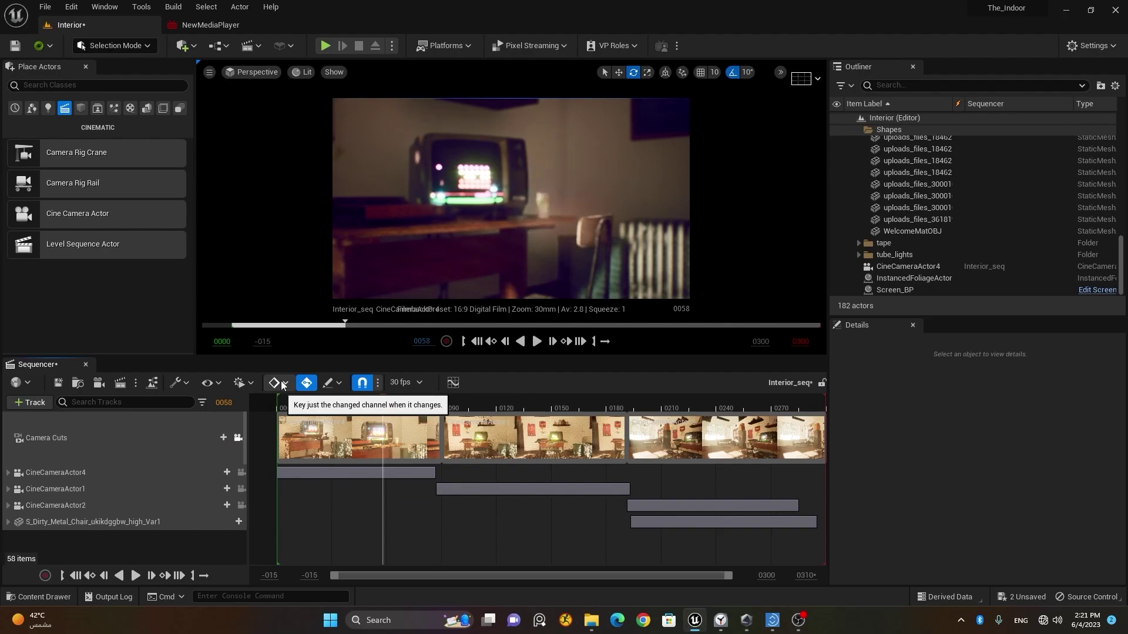
Try the Key All and Key Group keying modes, set the mode back to Key Changed, and check the interpolation options
click(284, 383)
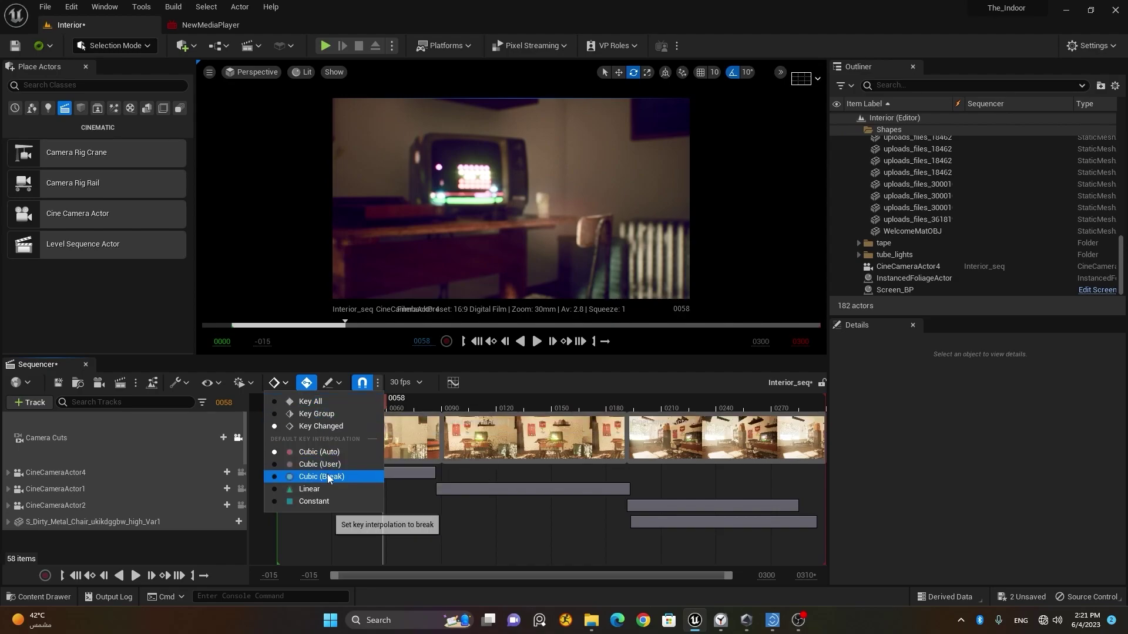
click(311, 402)
click(286, 383)
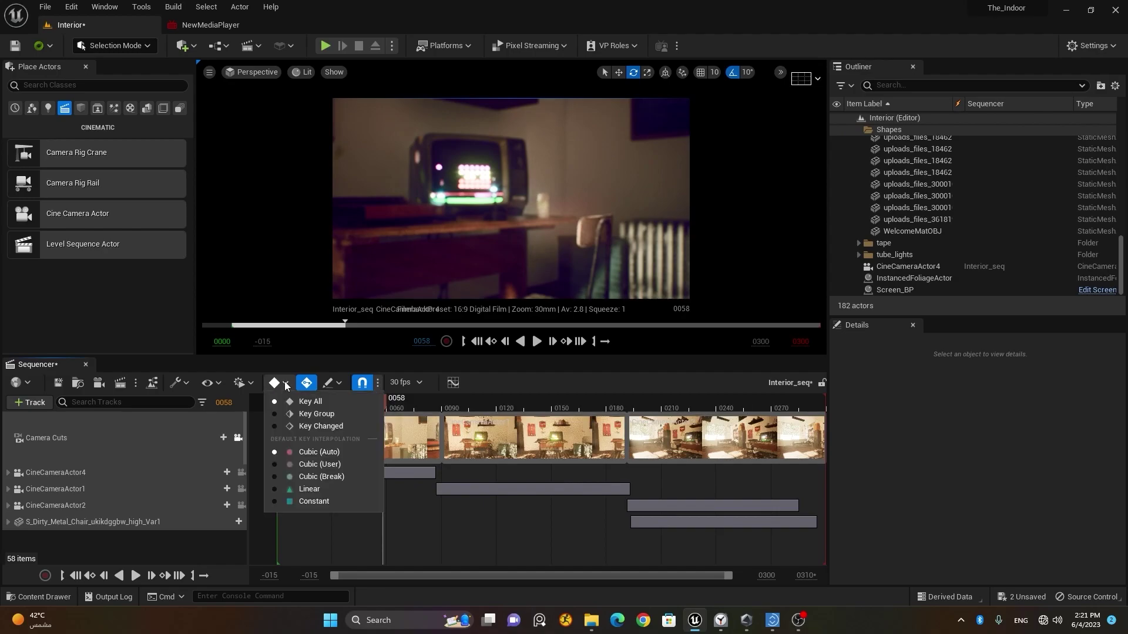
click(323, 415)
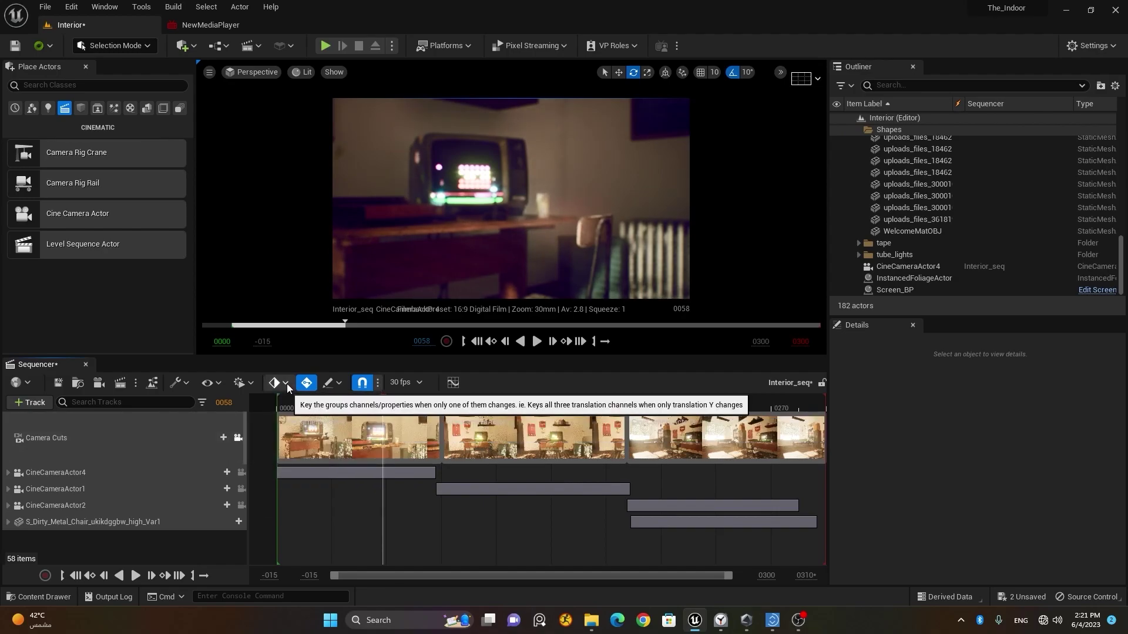
click(287, 383)
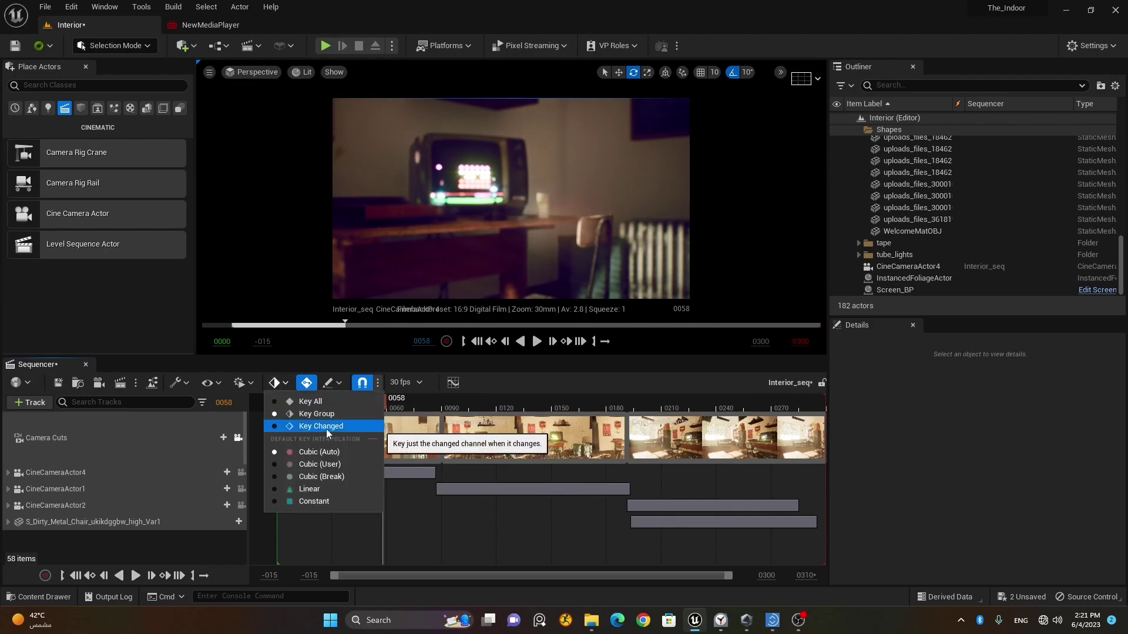
click(326, 427)
click(287, 384)
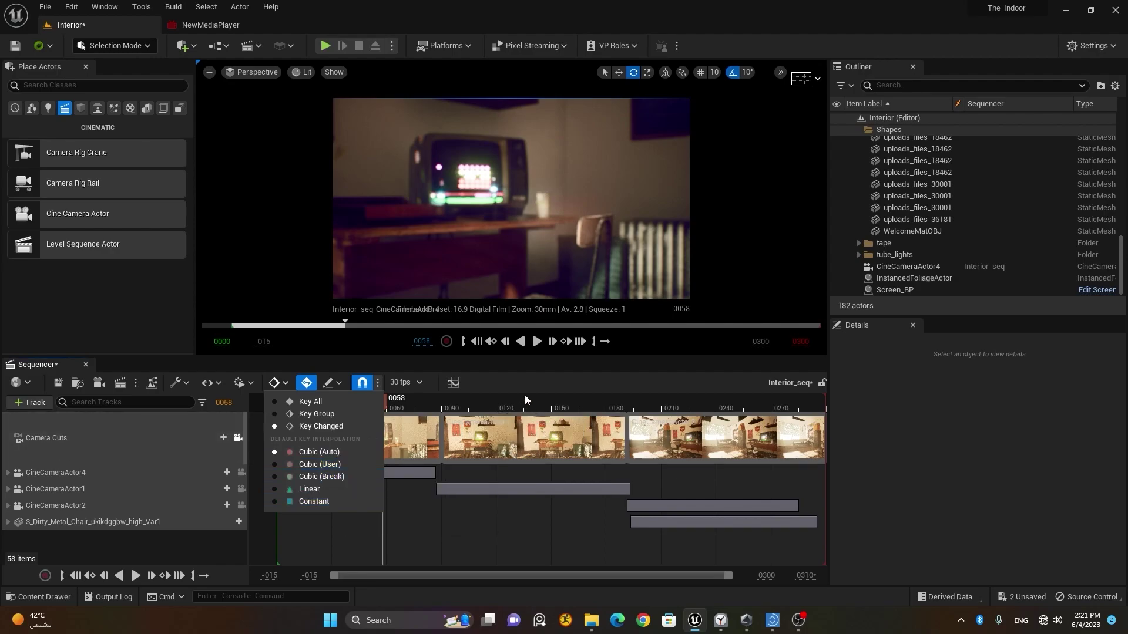
key(Escape)
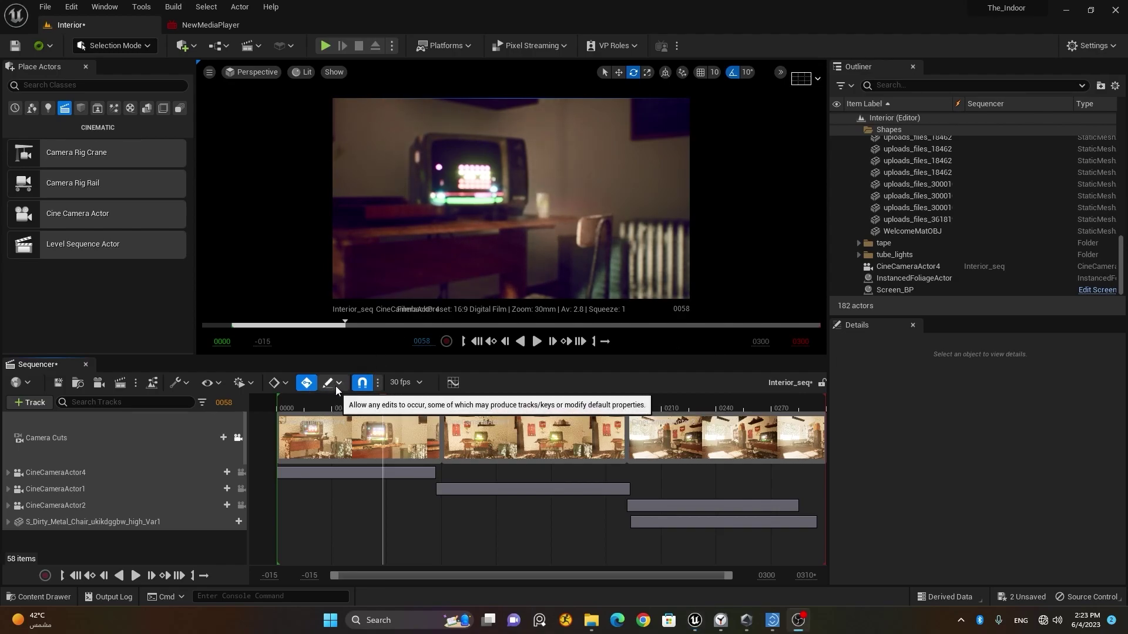
Examine the Sequencer's allowed-edits options and inspect the Interior level and Interior_seq assets in the Levels folder
click(339, 382)
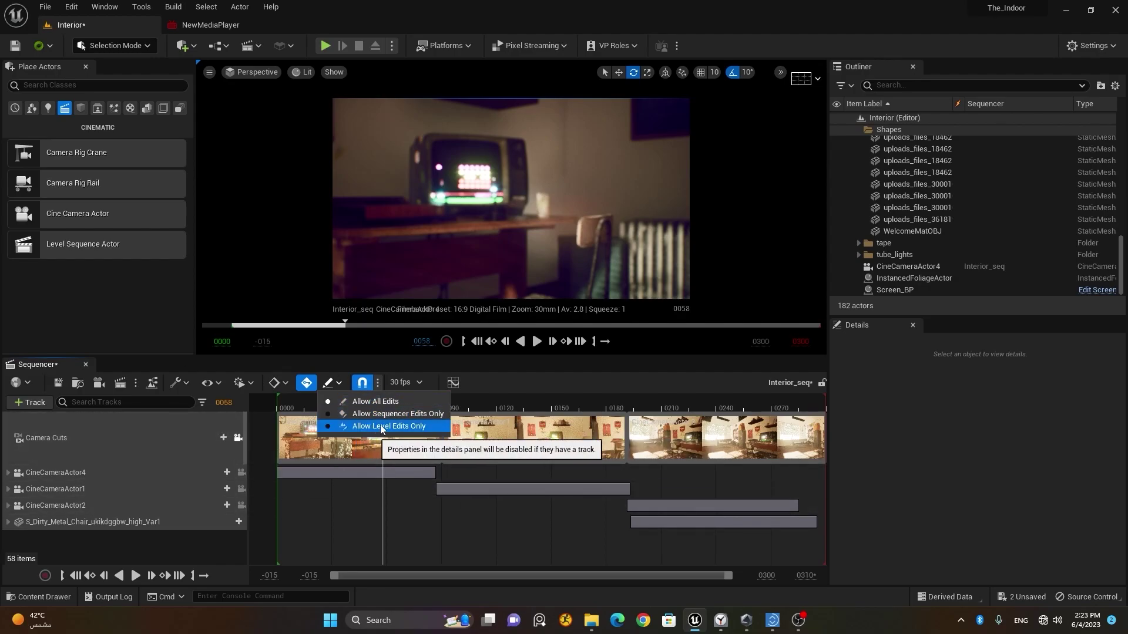
click(57, 598)
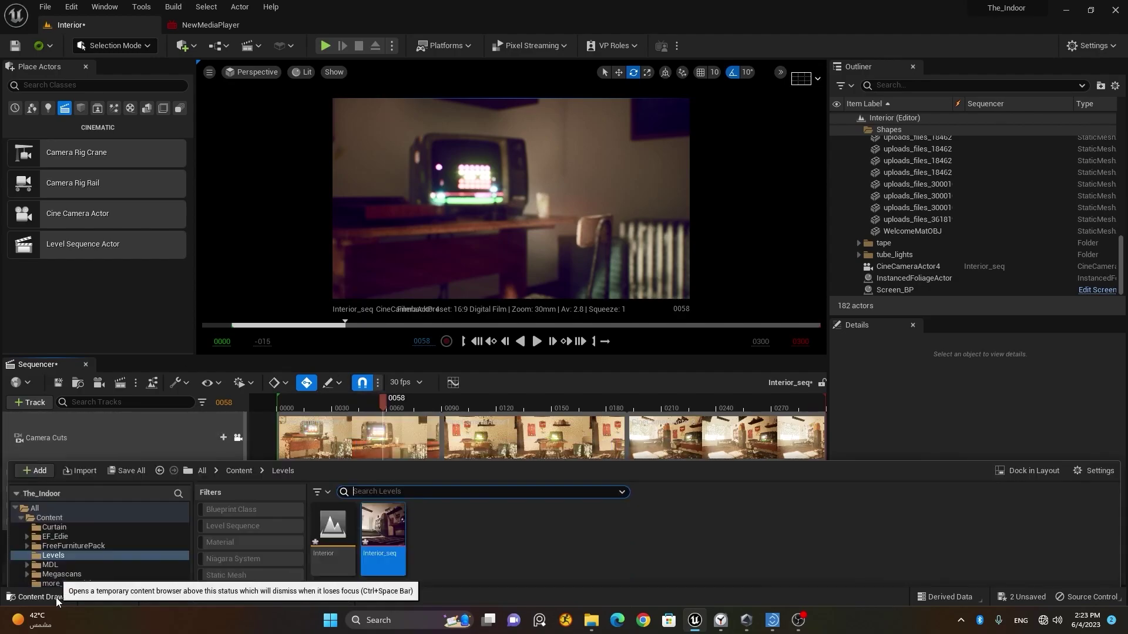
click(333, 435)
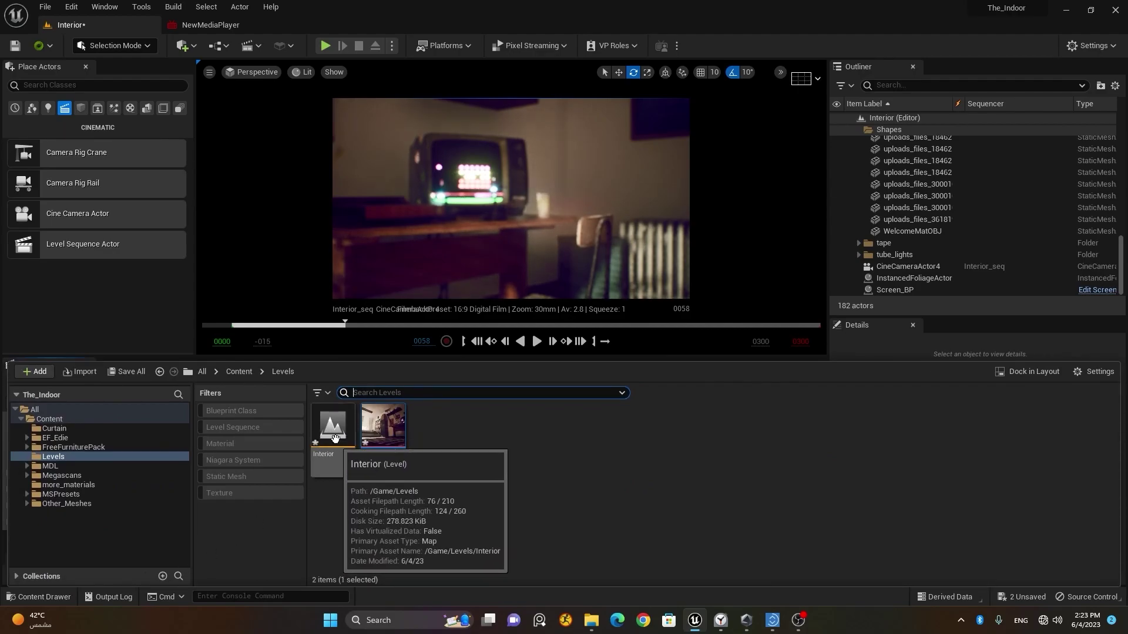
click(383, 428)
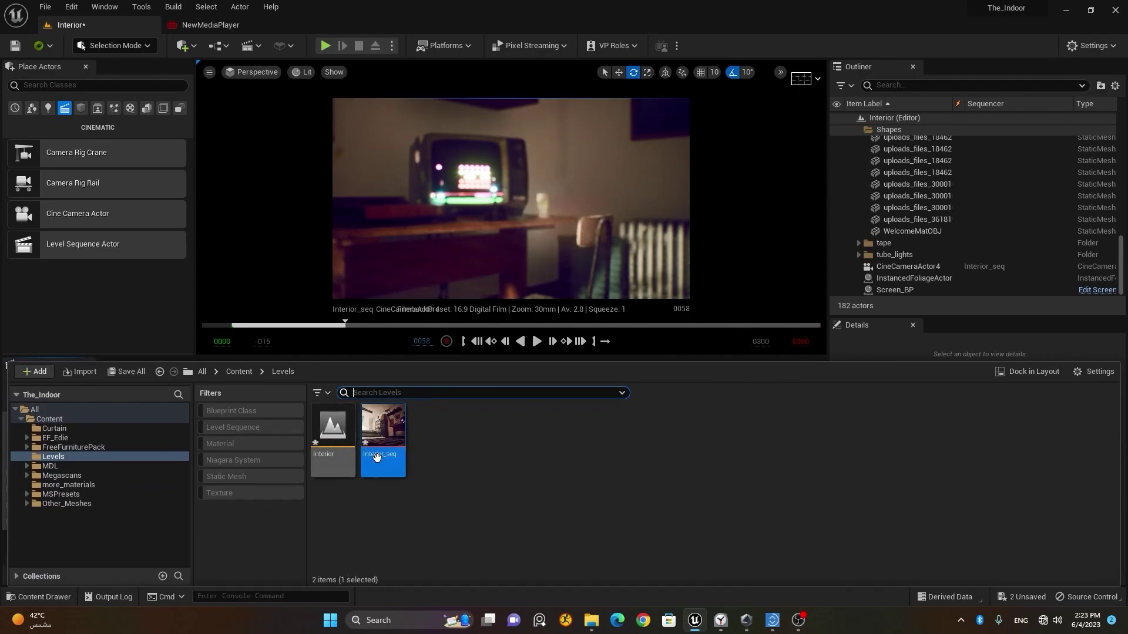
Hide the asset browser and examine the allowed-edits options again, leaving Allow All Edits active
click(44, 598)
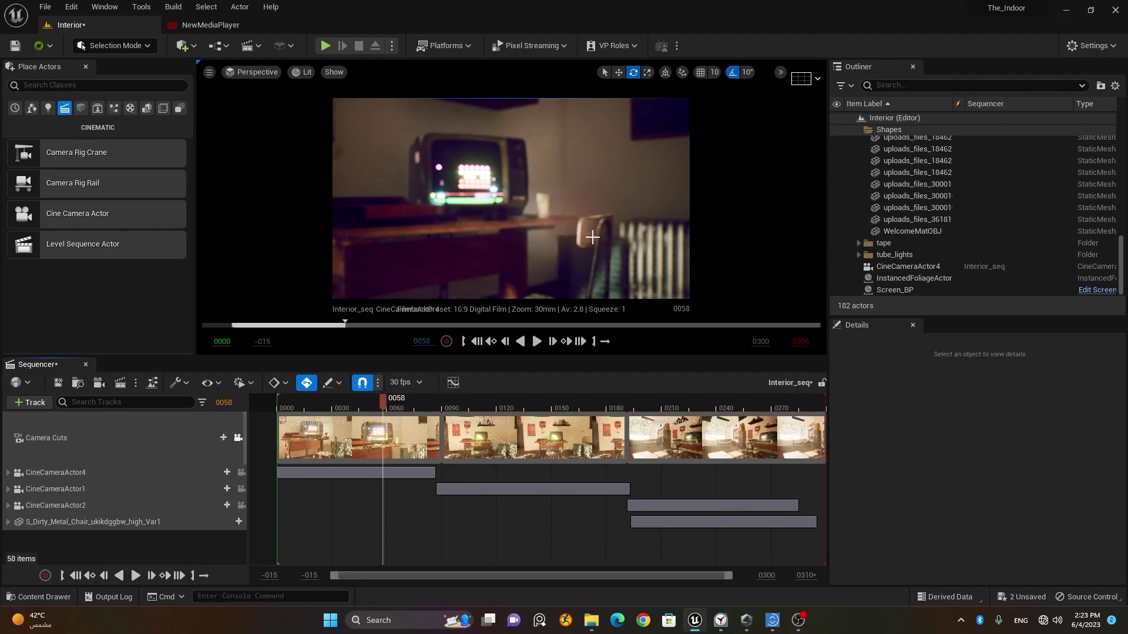
click(339, 383)
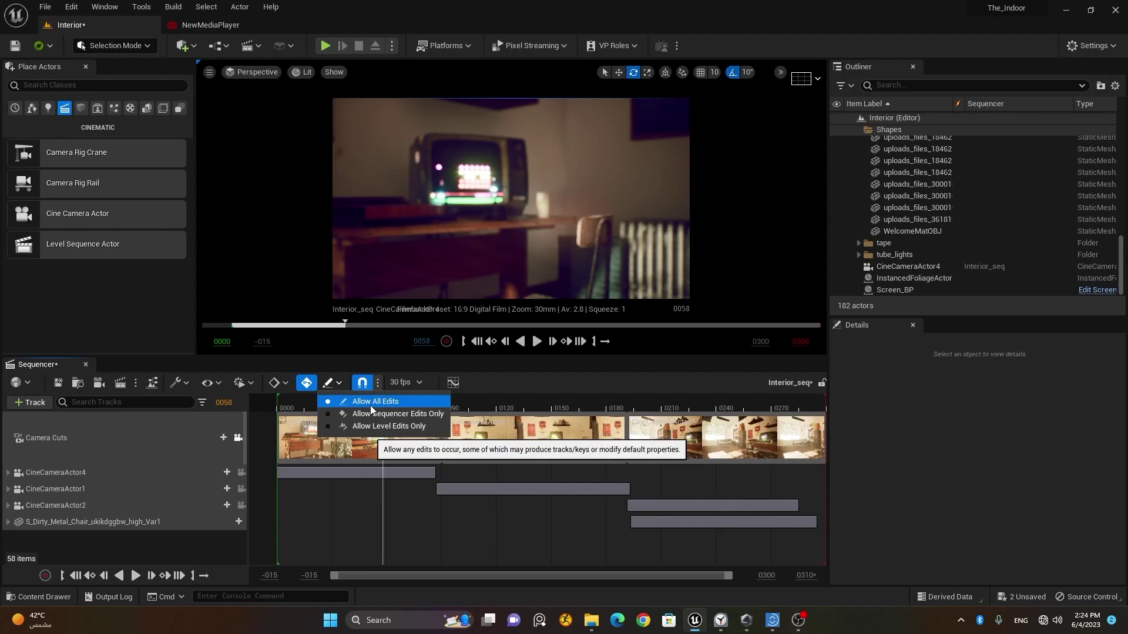
click(491, 383)
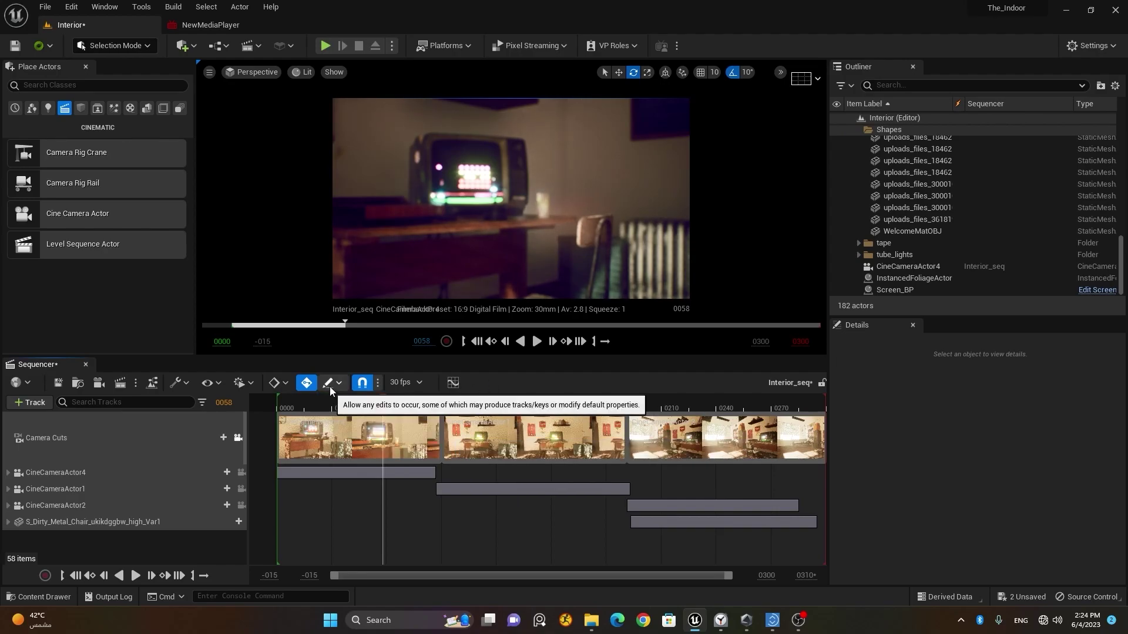
Switch snapping off and back on, and scrub the playhead to frame 83
click(362, 383)
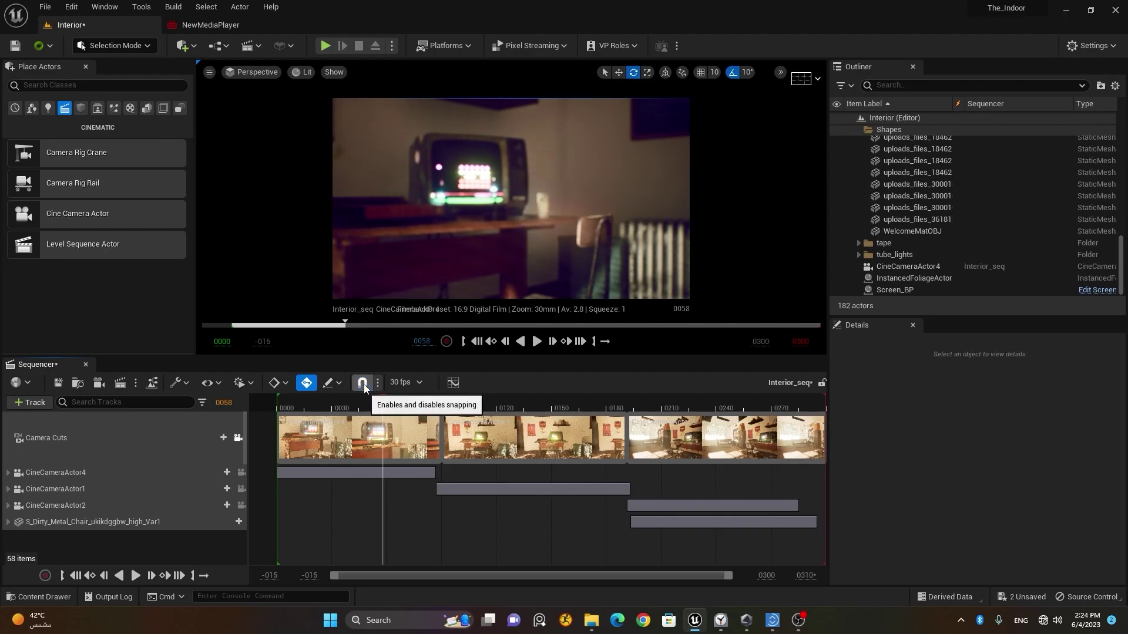
click(363, 383)
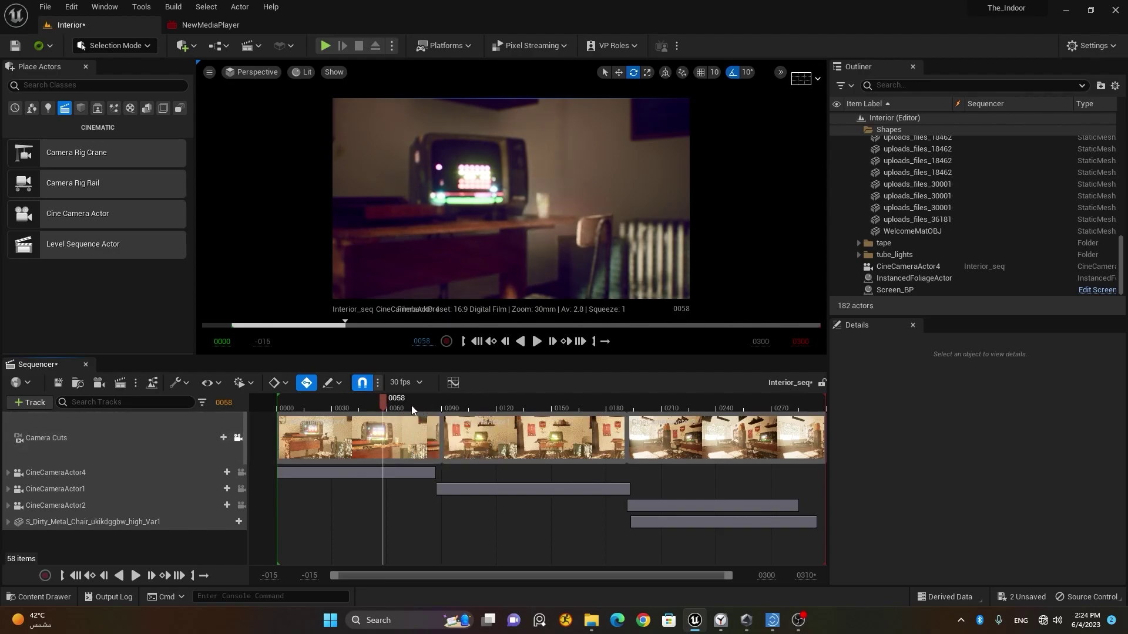
click(439, 406)
drag(439, 411, 428, 414)
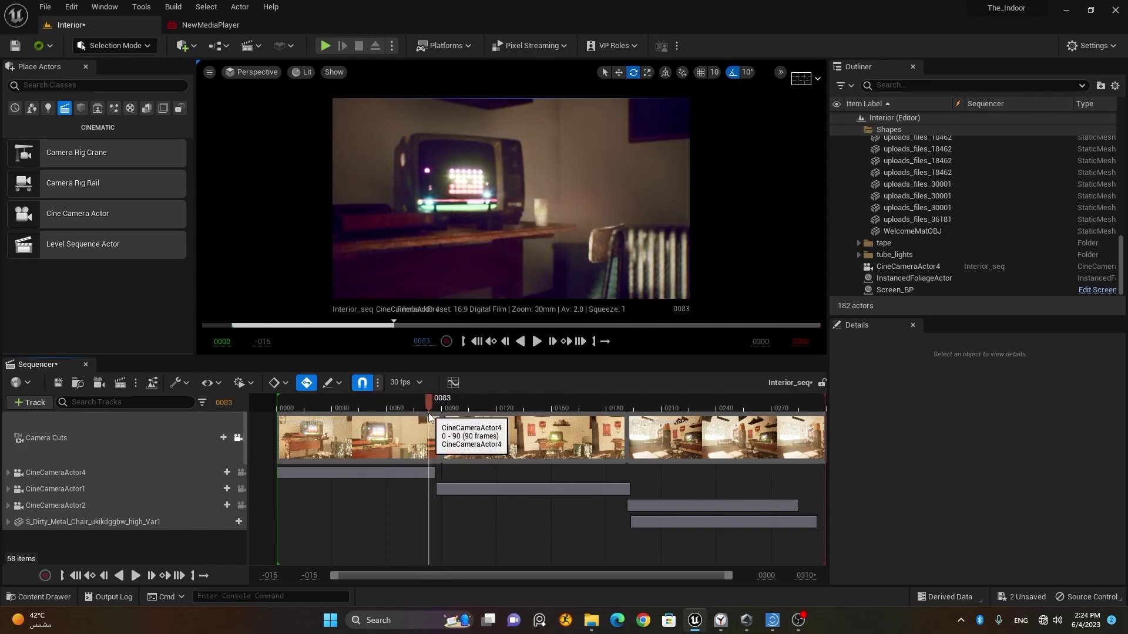
Try moving CineCameraActor1's section along the timeline with snapping enabled, and undo the move
click(473, 494)
drag(472, 494, 496, 502)
key(ctrl+z)
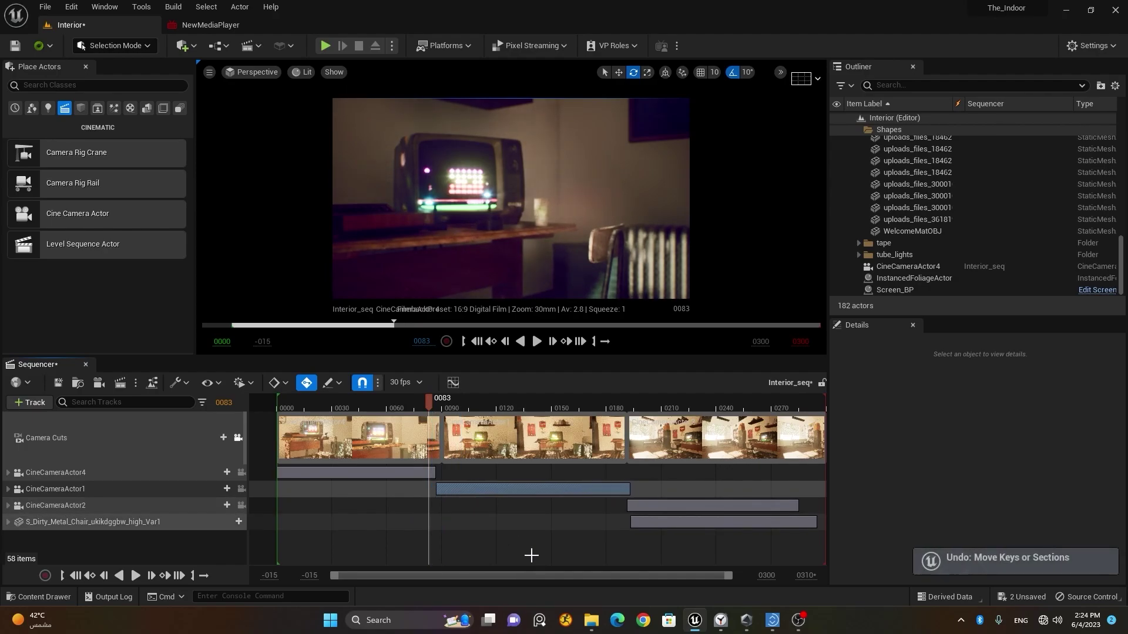
Try moving CineCameraActor1's section with snapping disabled, undo the move, and enable snapping again
click(363, 382)
mouse_move(458, 490)
mouse_down()
mouse_move(433, 488)
mouse_move(495, 496)
mouse_move(436, 499)
mouse_move(467, 500)
mouse_up()
key(ctrl+z)
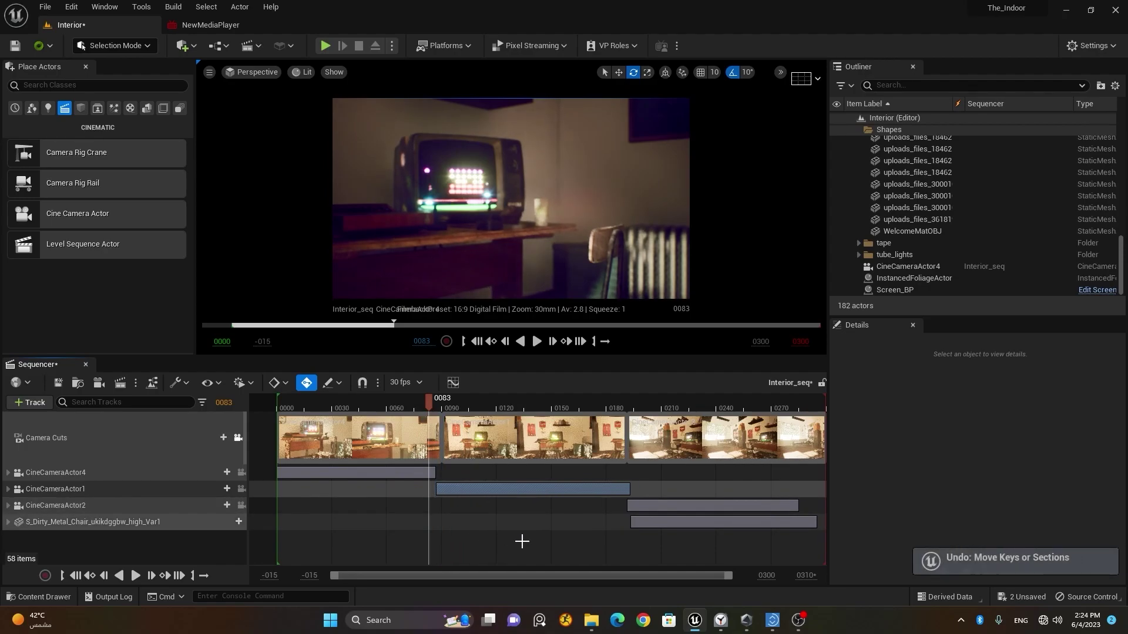
click(362, 382)
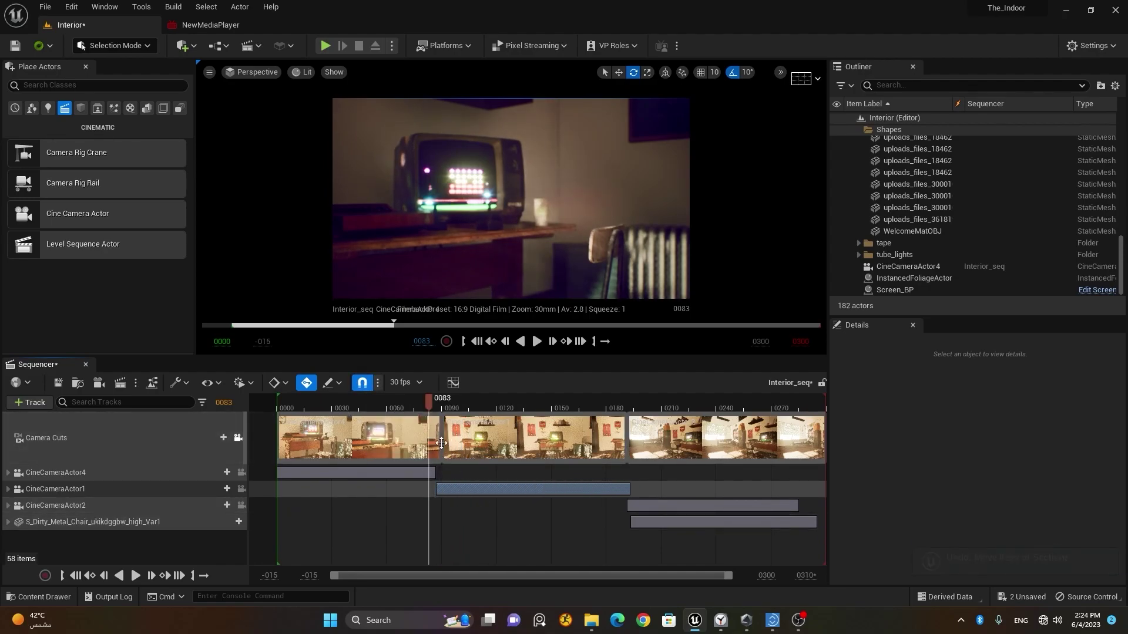
Examine the sequence's display rate options, from 12 fps (animation) to 240 fps, without changing the rate
click(420, 383)
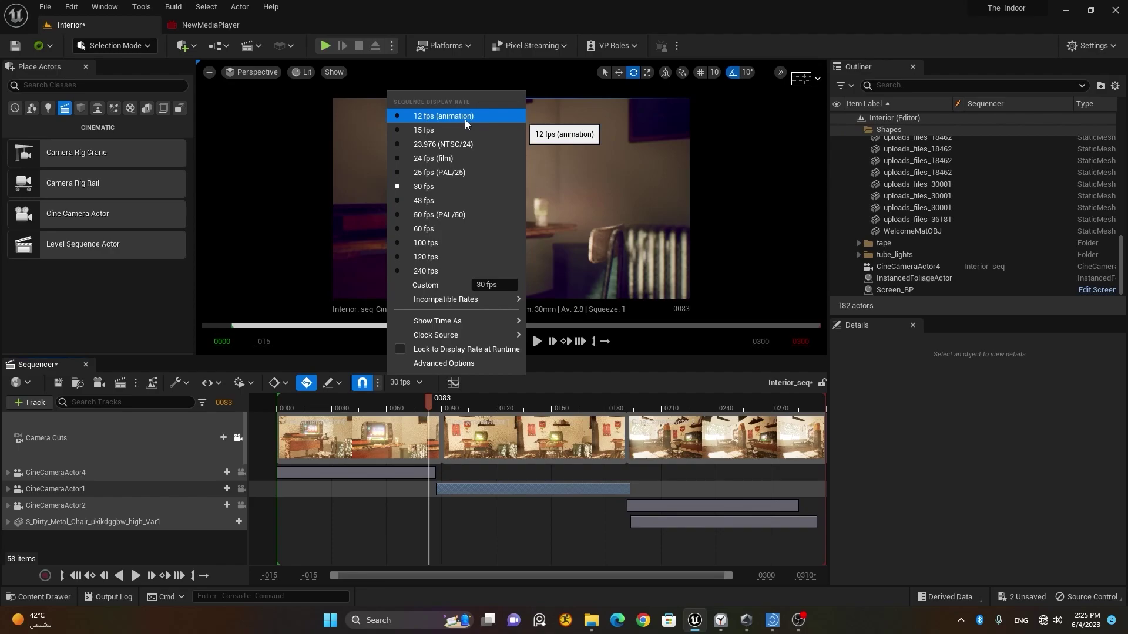
click(563, 385)
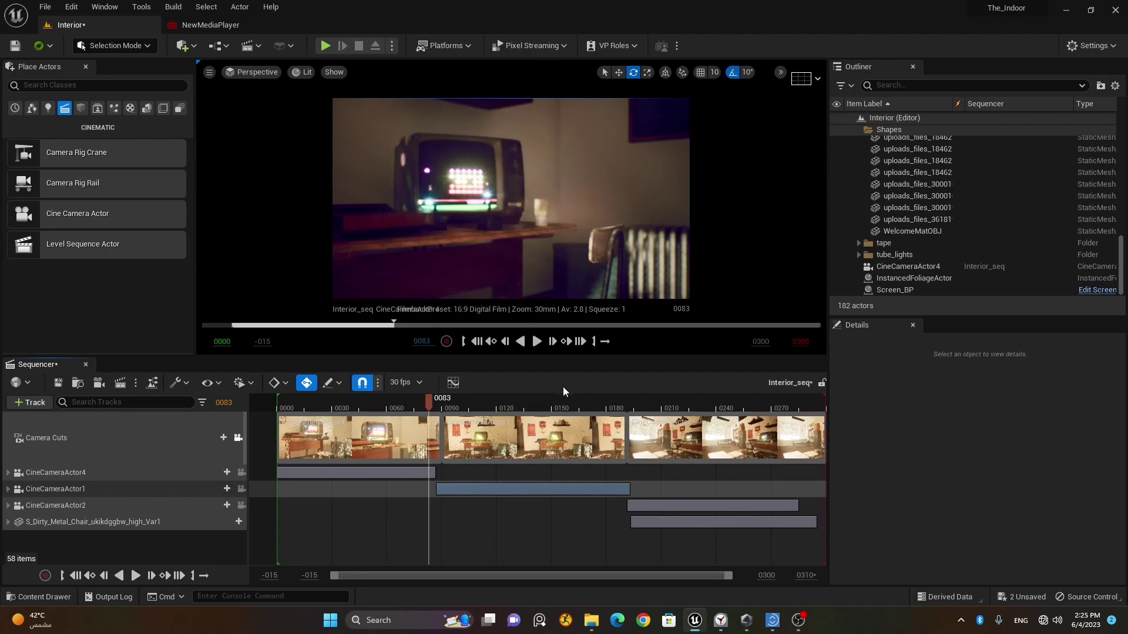
Examine the curves of CineCameraActor2 and CineCameraActor1 in the curve editor, close it, and turn off the pop-up reminders for today
click(454, 383)
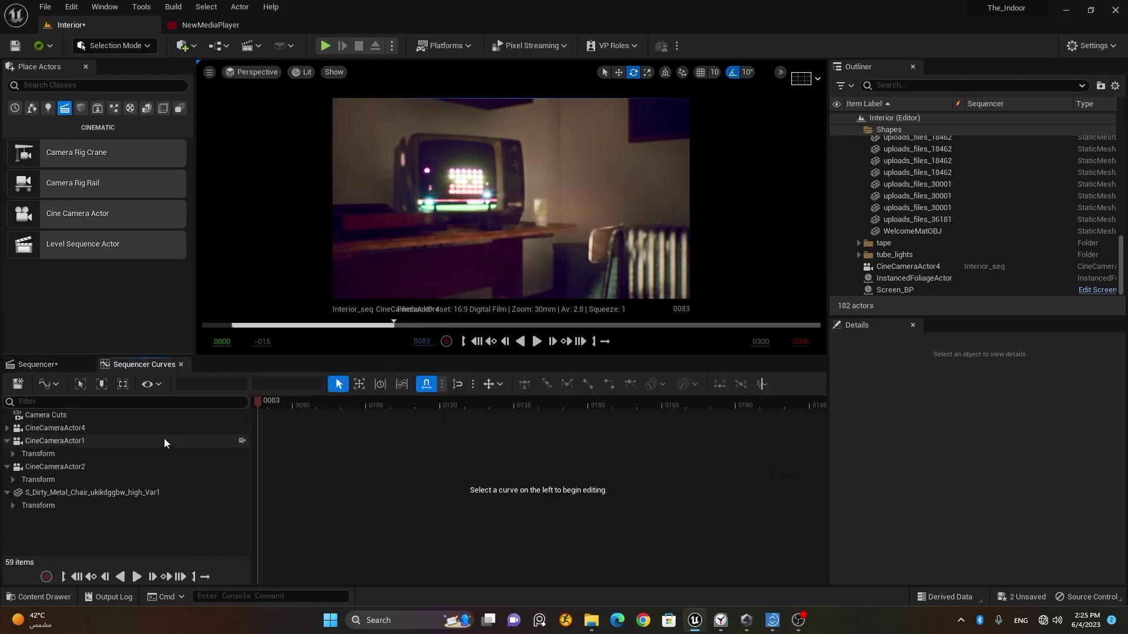
click(60, 468)
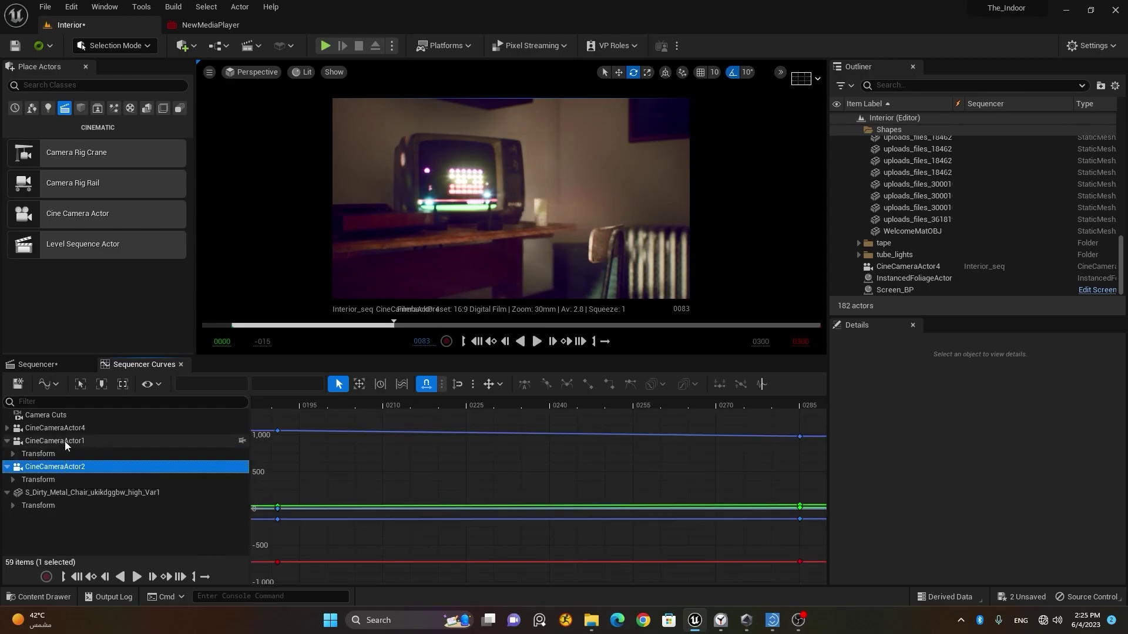
click(65, 441)
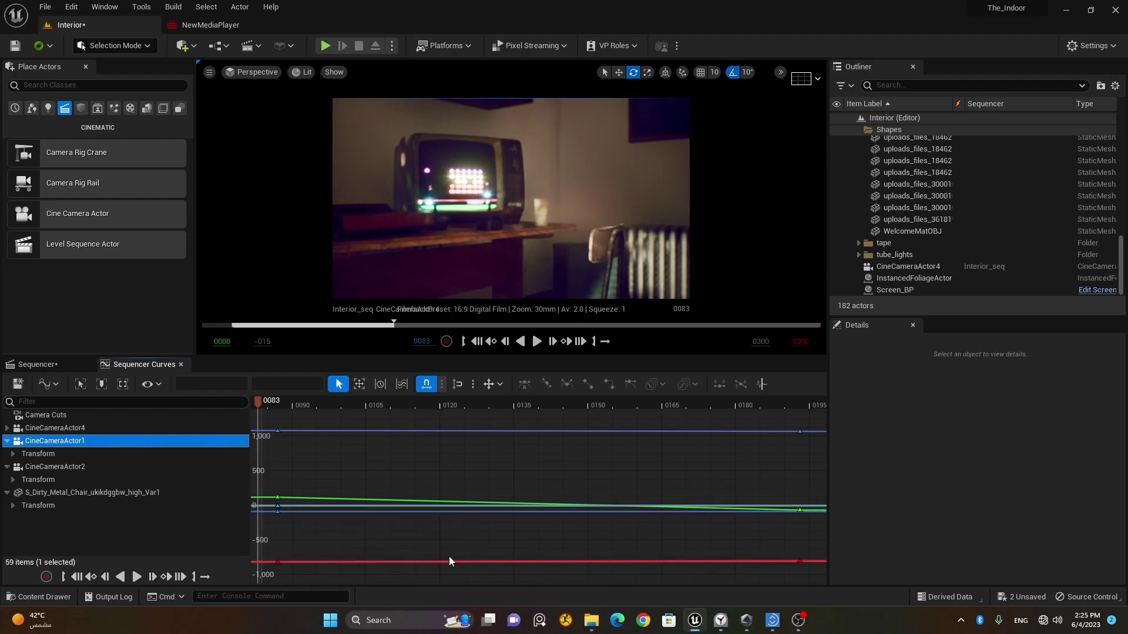
click(181, 365)
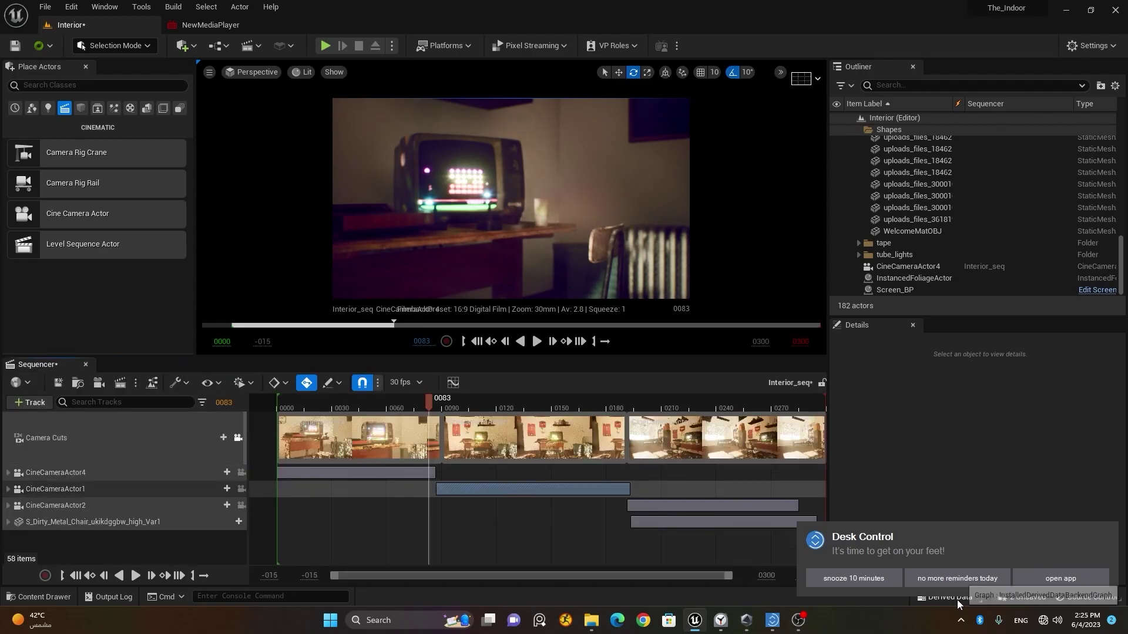
click(936, 579)
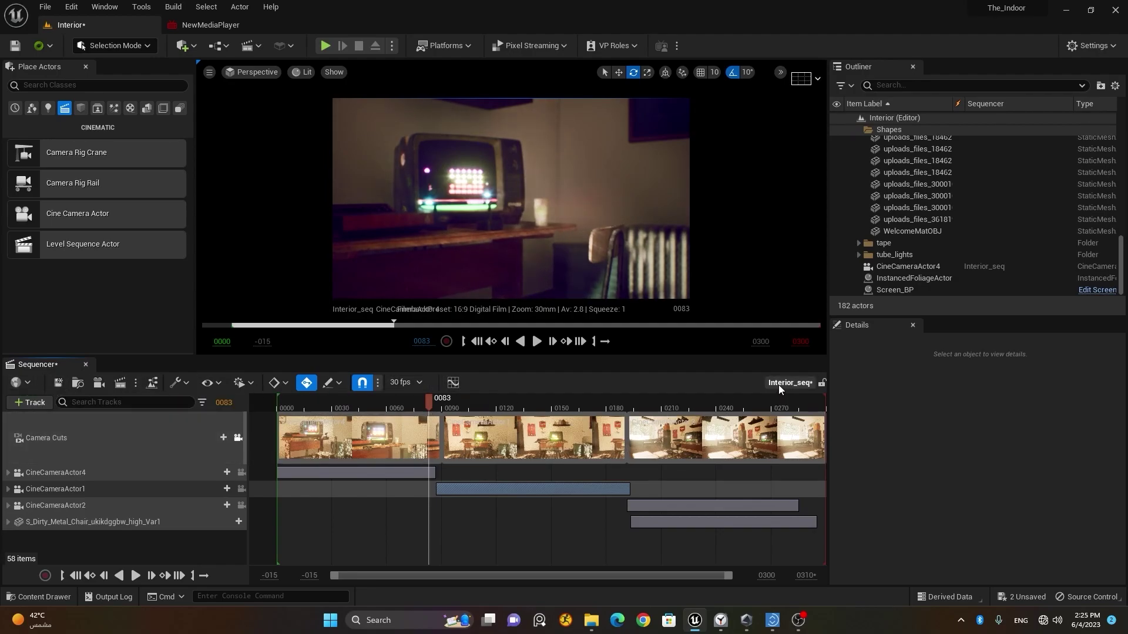
Try locking the sequence against editing, play it from frame 54 to frame 234, and unlock it
click(822, 384)
drag(417, 405, 369, 405)
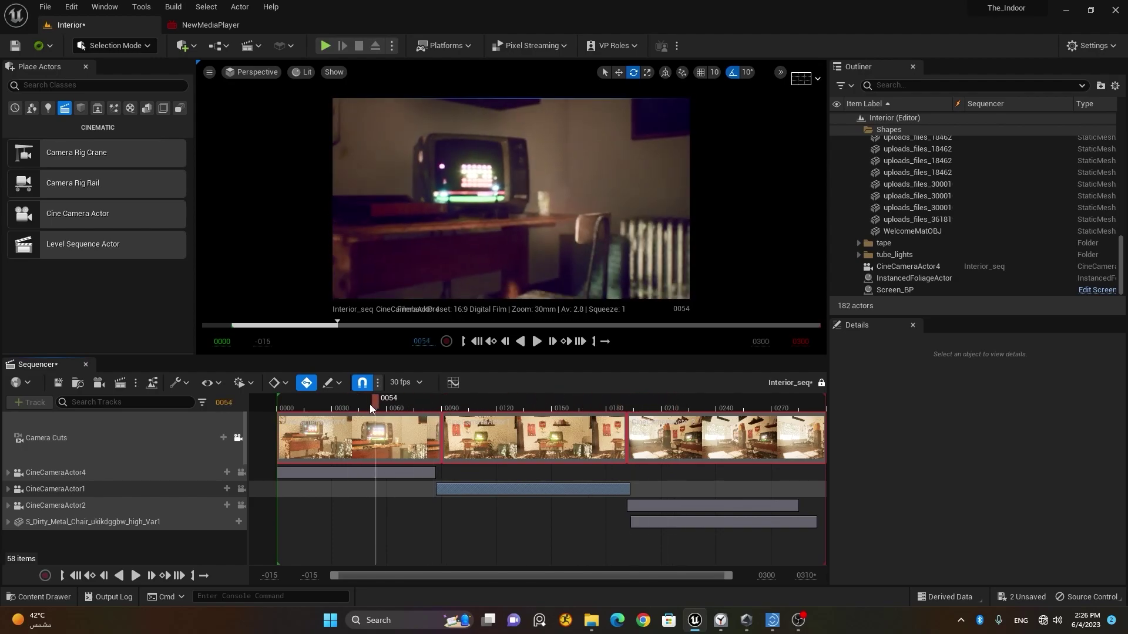
click(536, 341)
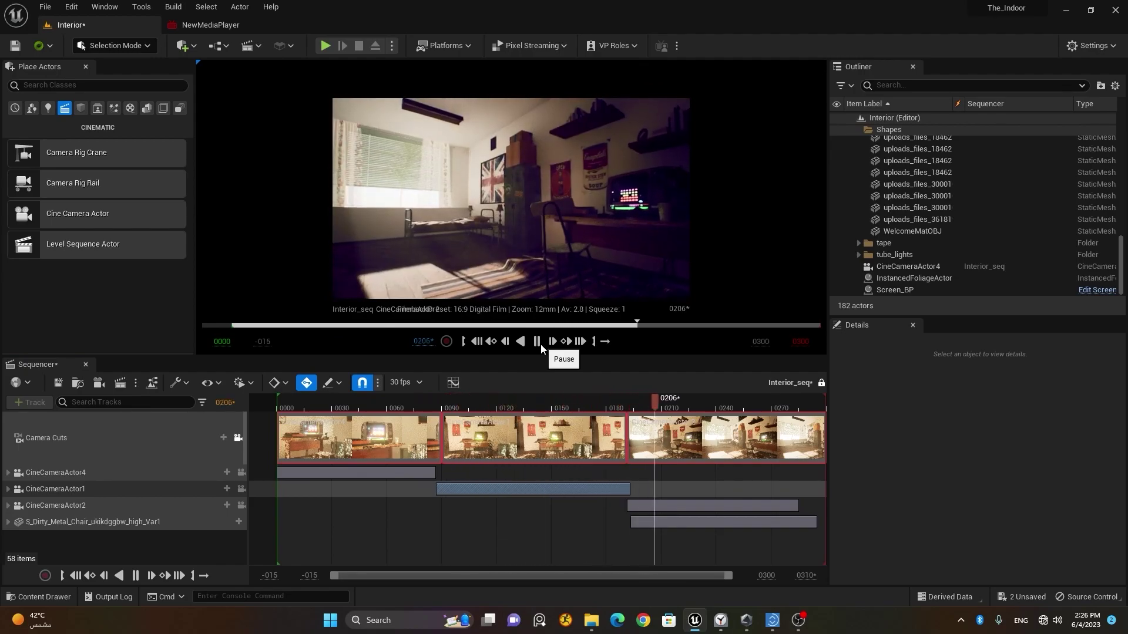
click(537, 341)
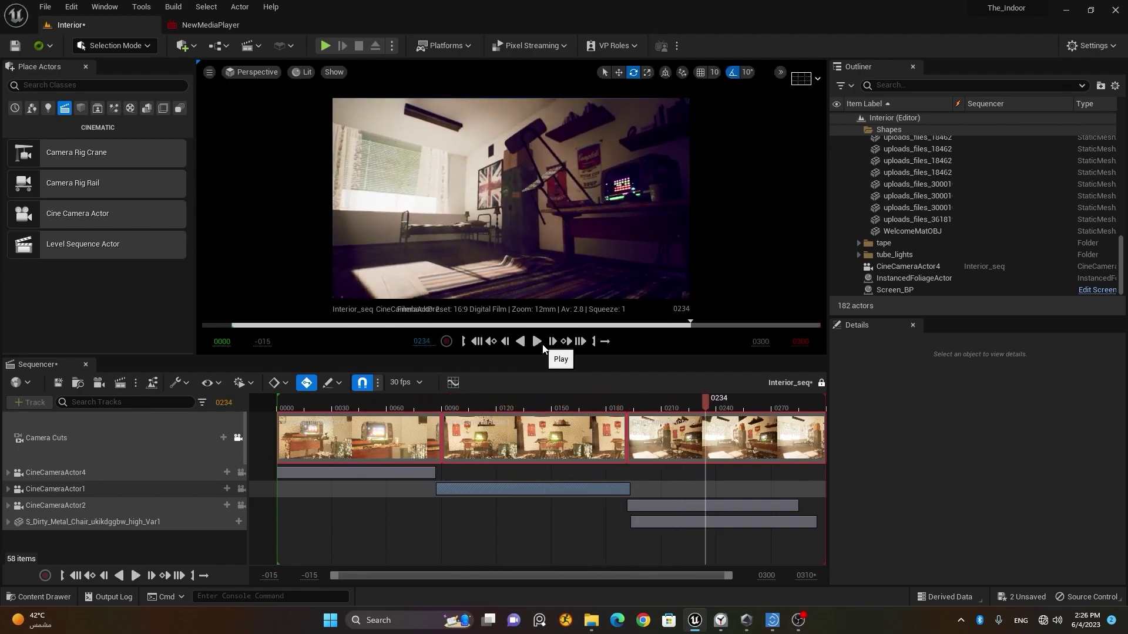
click(821, 383)
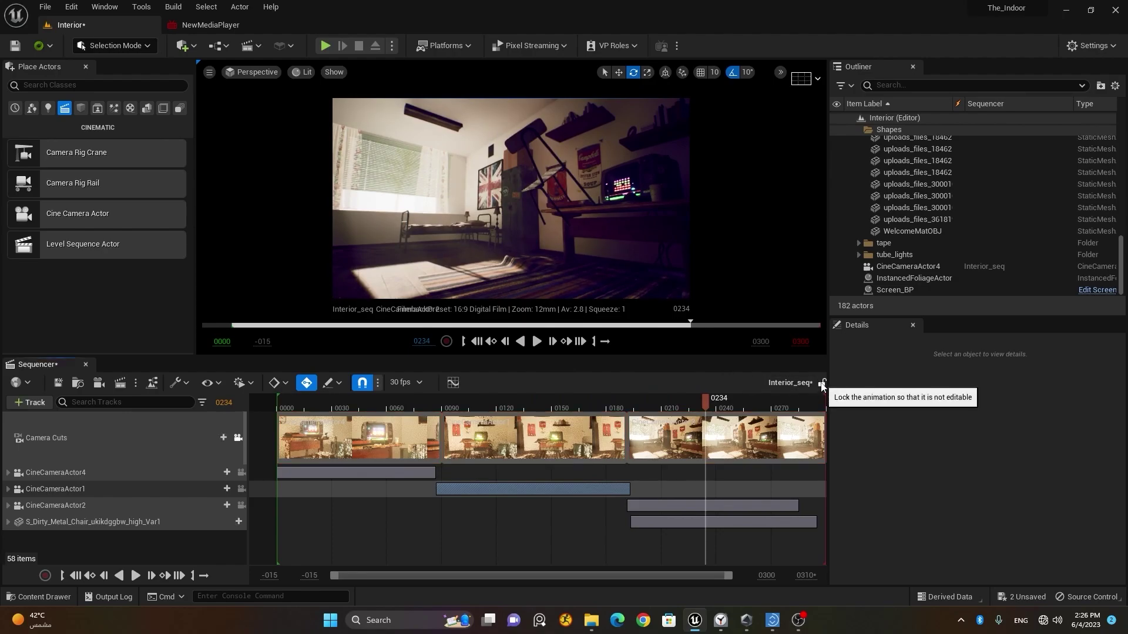
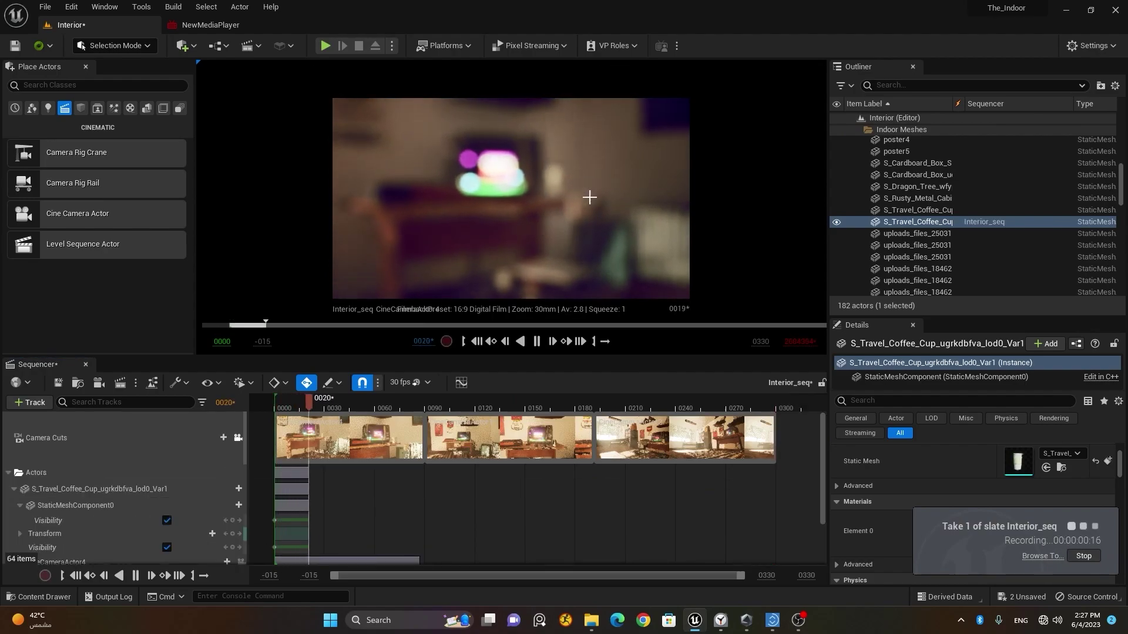
Move the travel coffee cup in the viewport while the take records, and stop the recording at about frame 220
mouse_move(559, 201)
mouse_down()
mouse_move(617, 215)
mouse_move(504, 266)
mouse_up()
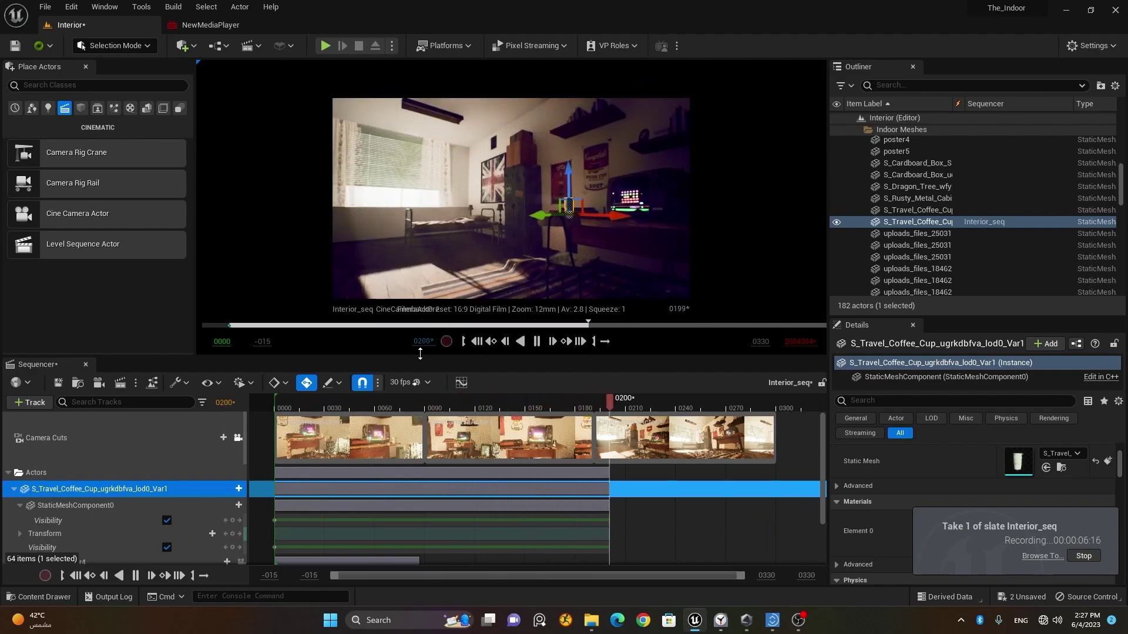
click(447, 341)
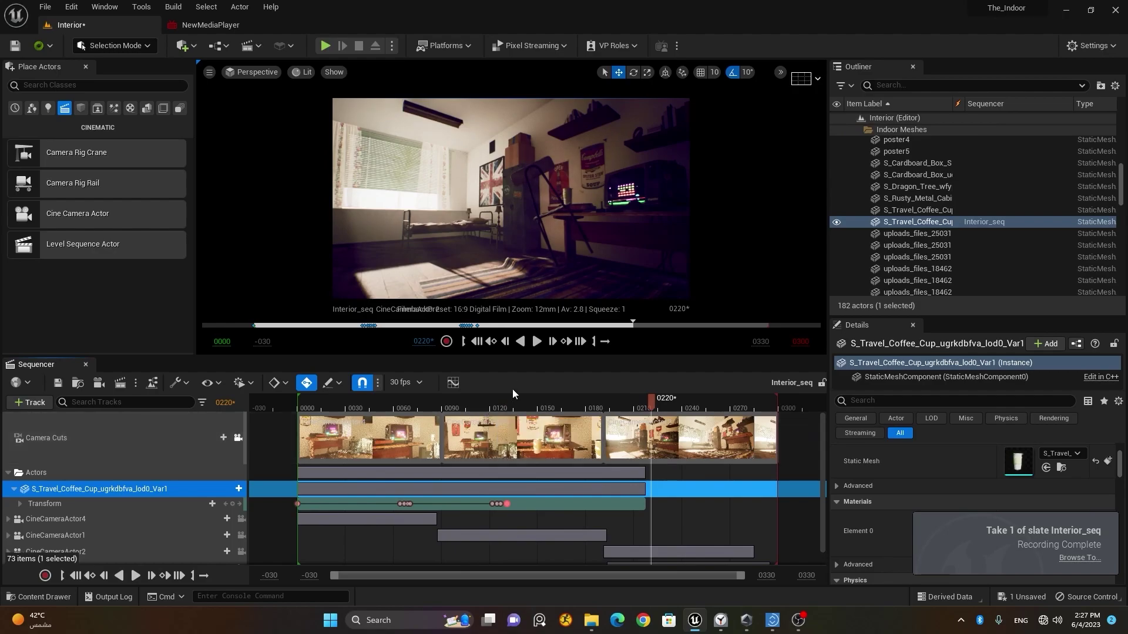
Play the recorded coffee cup take from the start of the sequence and pause at frame 296
click(479, 342)
click(536, 342)
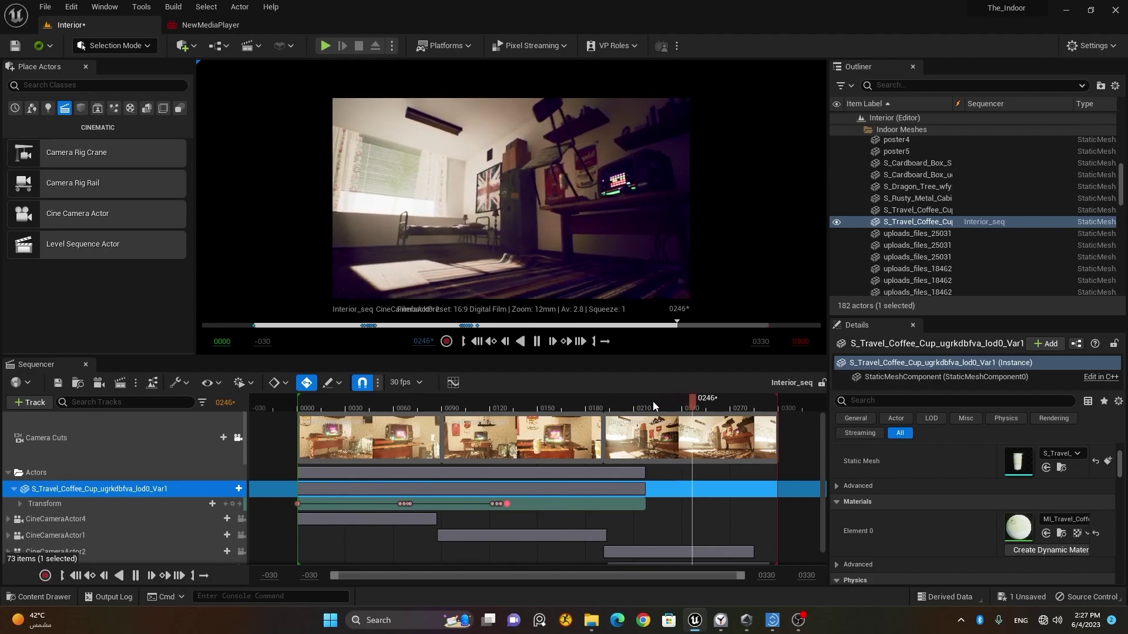
click(536, 341)
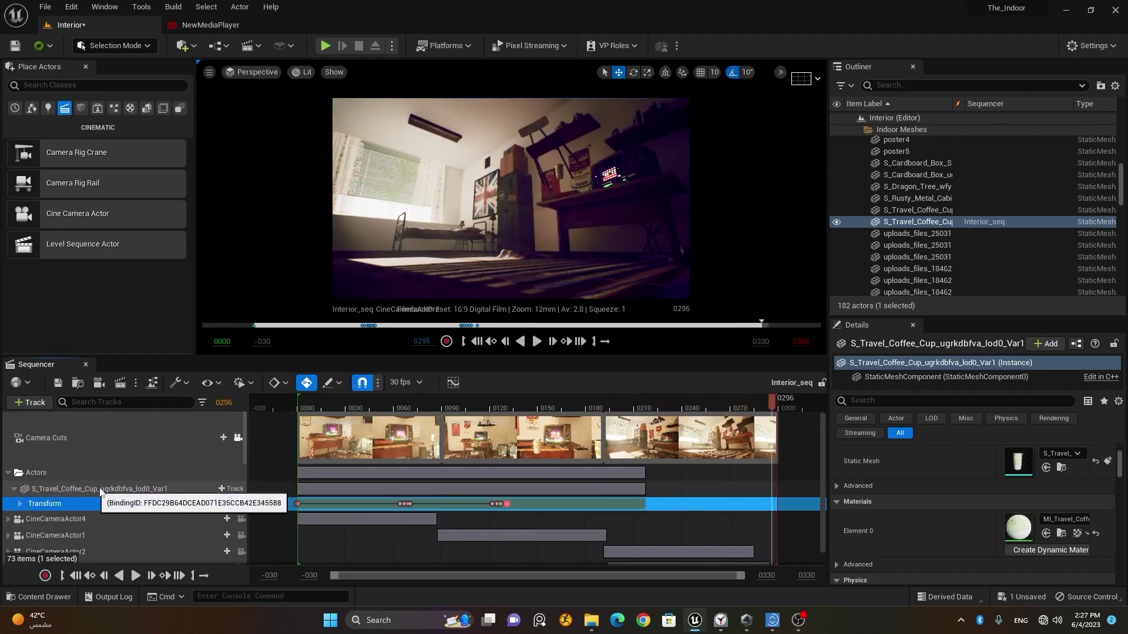
Delete the recorded Actors folder from the sequence, and replay from the start, pausing at frame 81
click(46, 472)
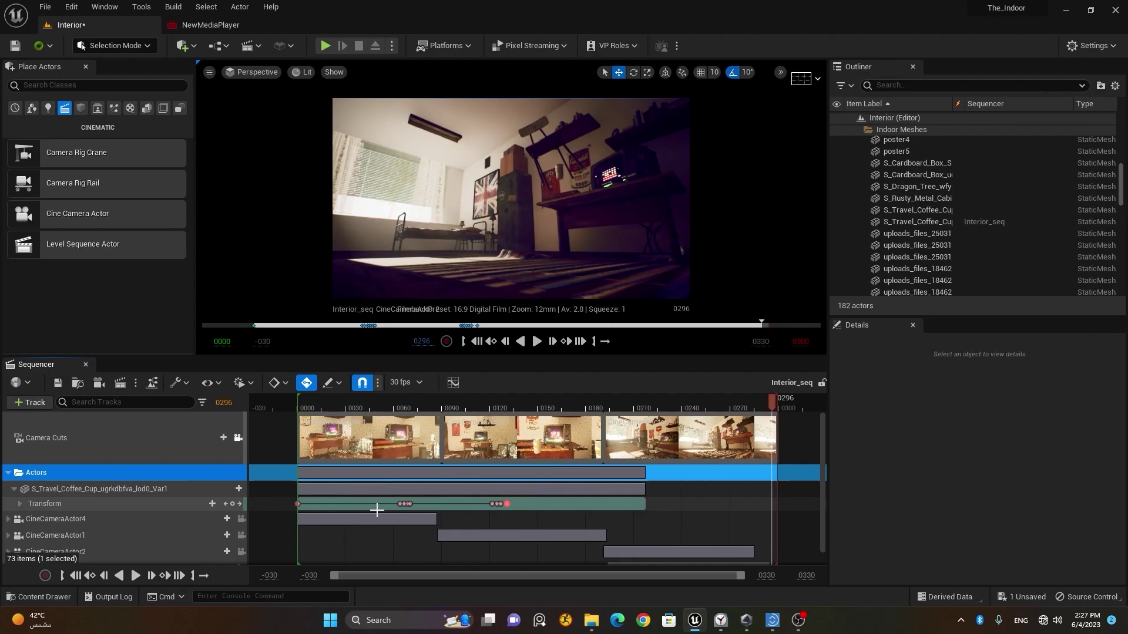
key(Delete)
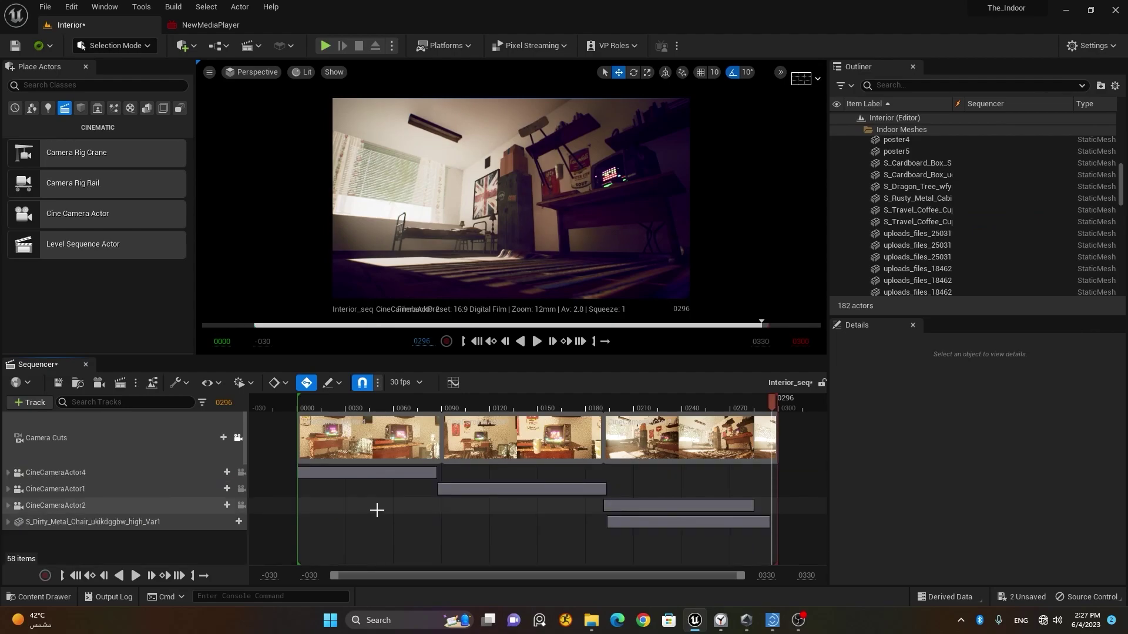
click(476, 341)
click(537, 341)
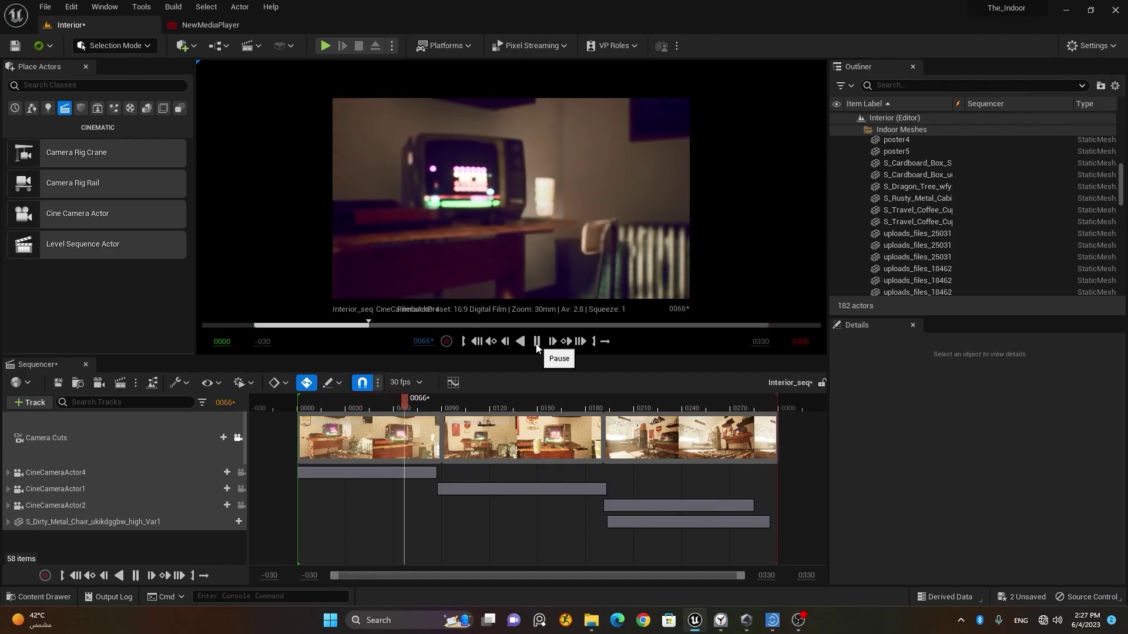
click(536, 342)
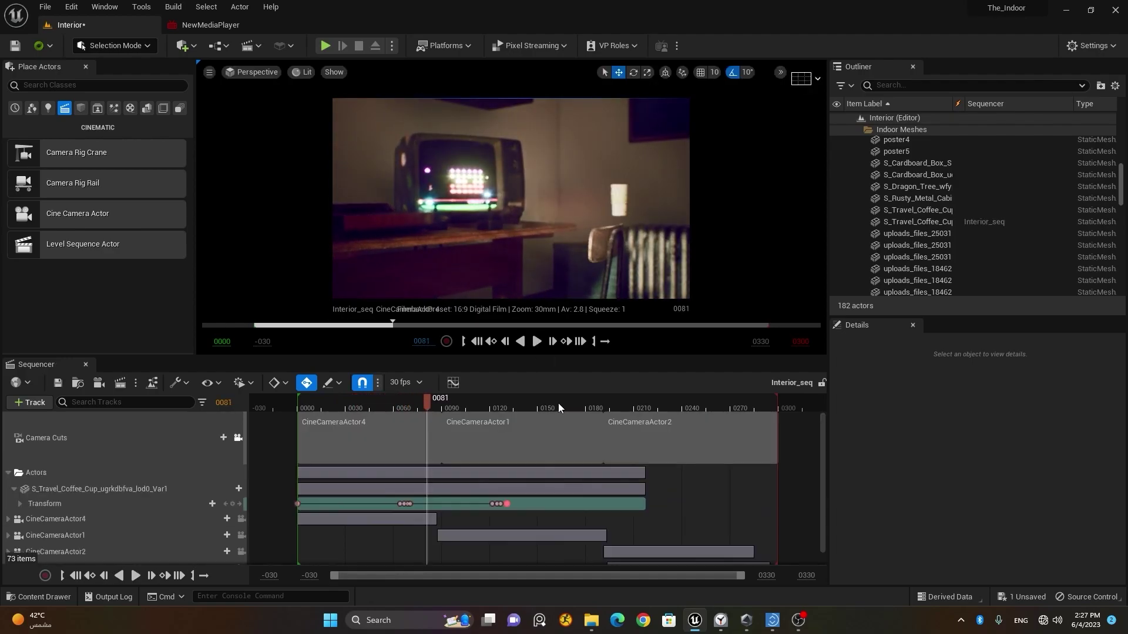
Undo the Actors folder deletion and the recorded cup moves, and play the sequence, pausing at frame 69
key(ctrl+z)
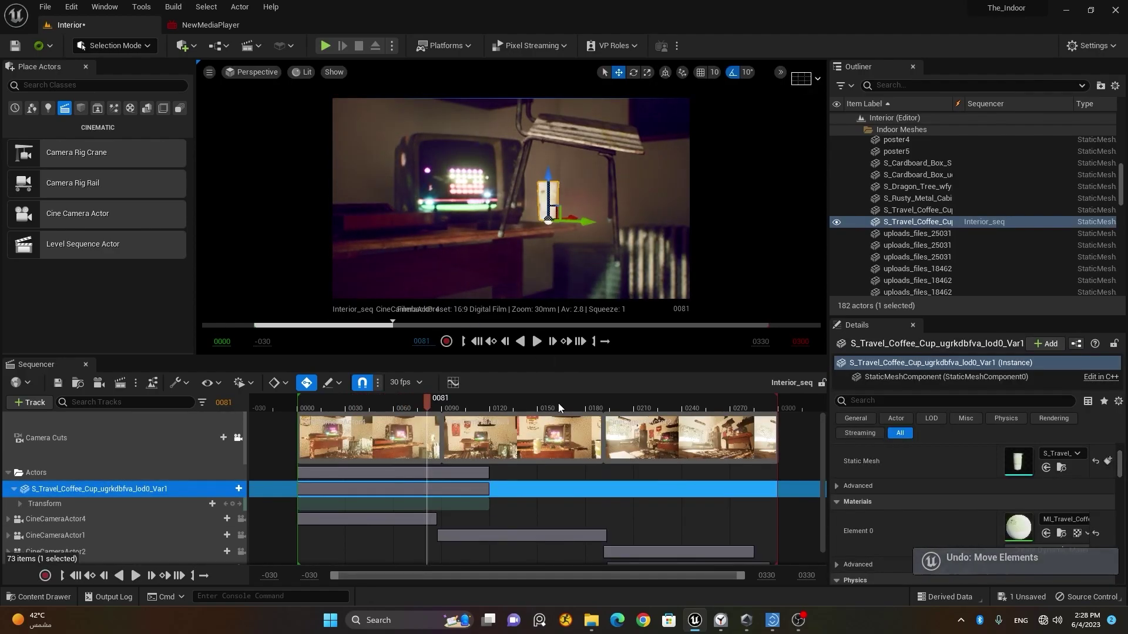
key(ctrl+z)
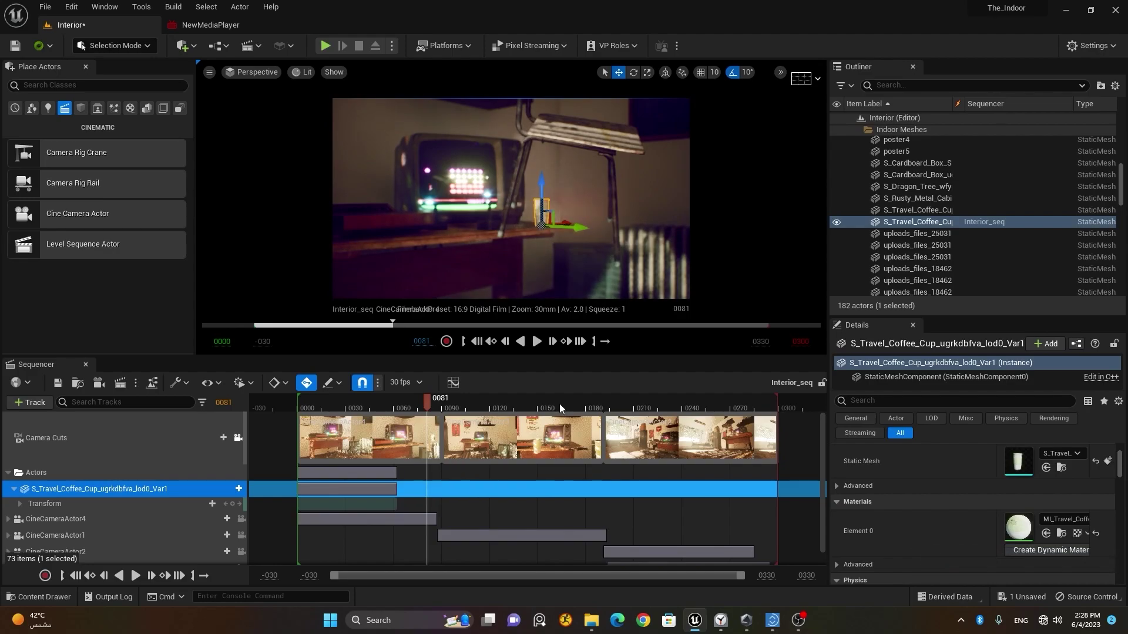
click(536, 341)
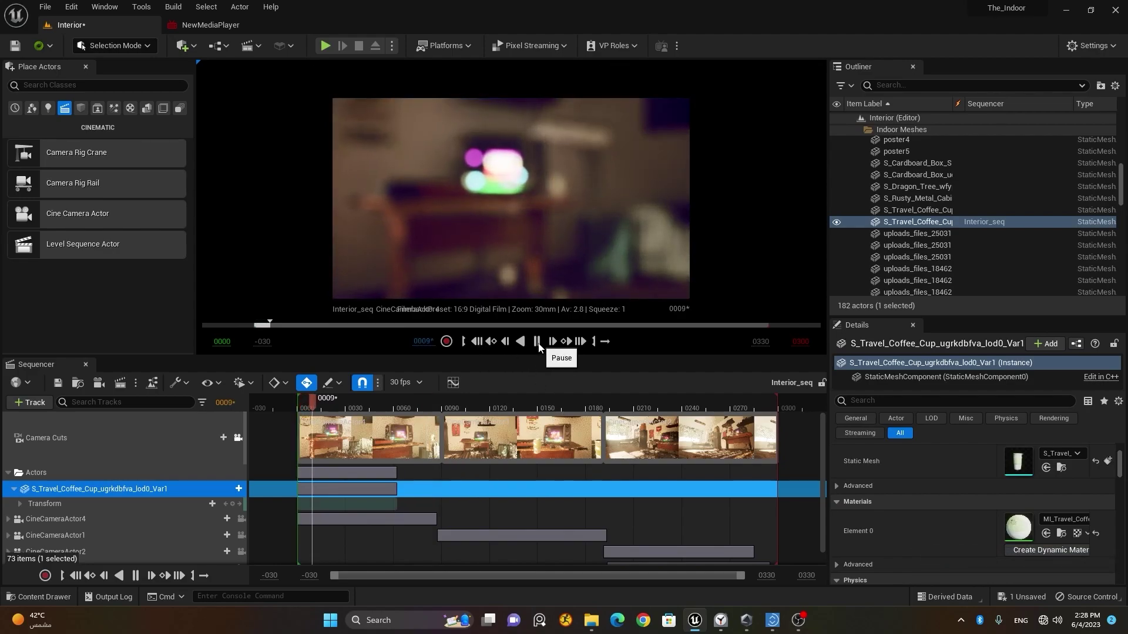
click(537, 342)
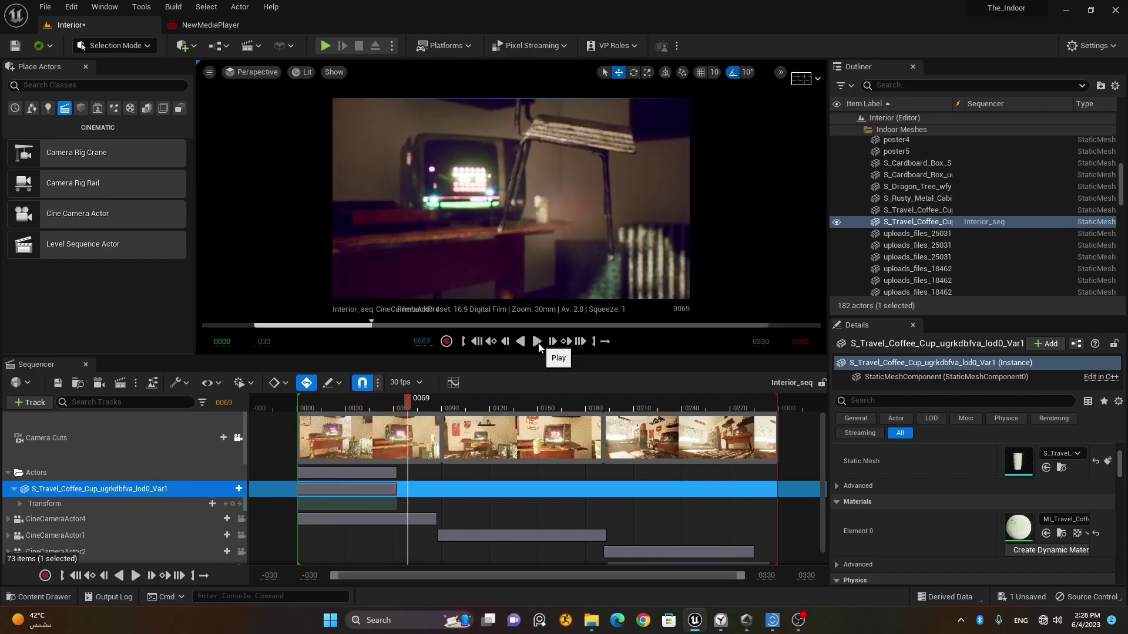
Select the metal chair in front of the camera and undo the recent changes until it is back in place
click(570, 141)
scroll(206, 482, down, 1)
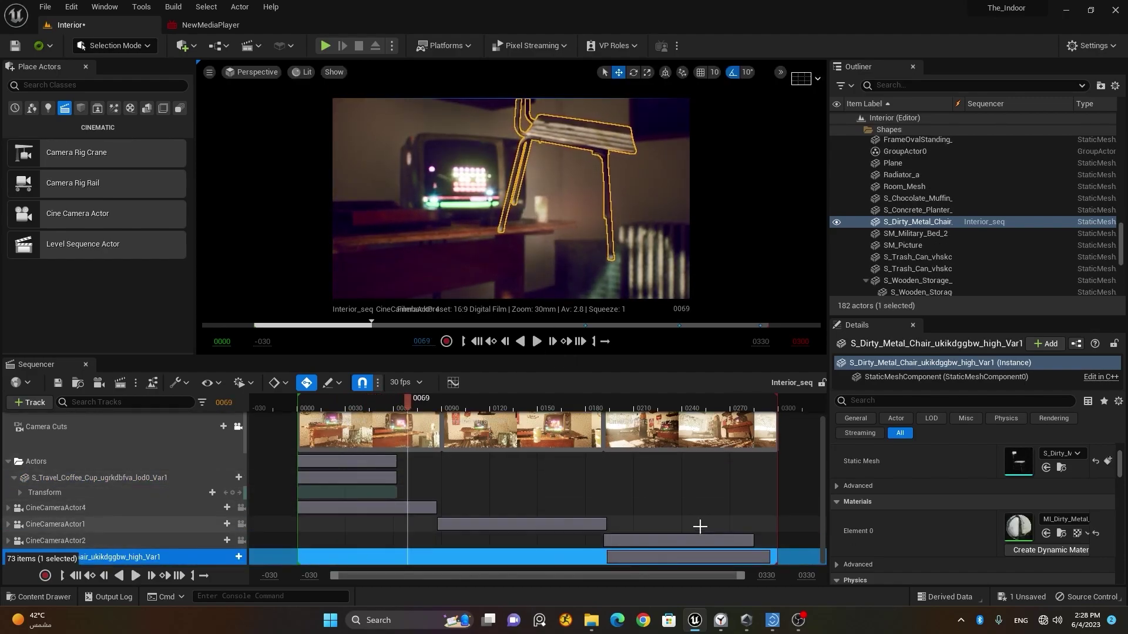
key(ctrl+z)
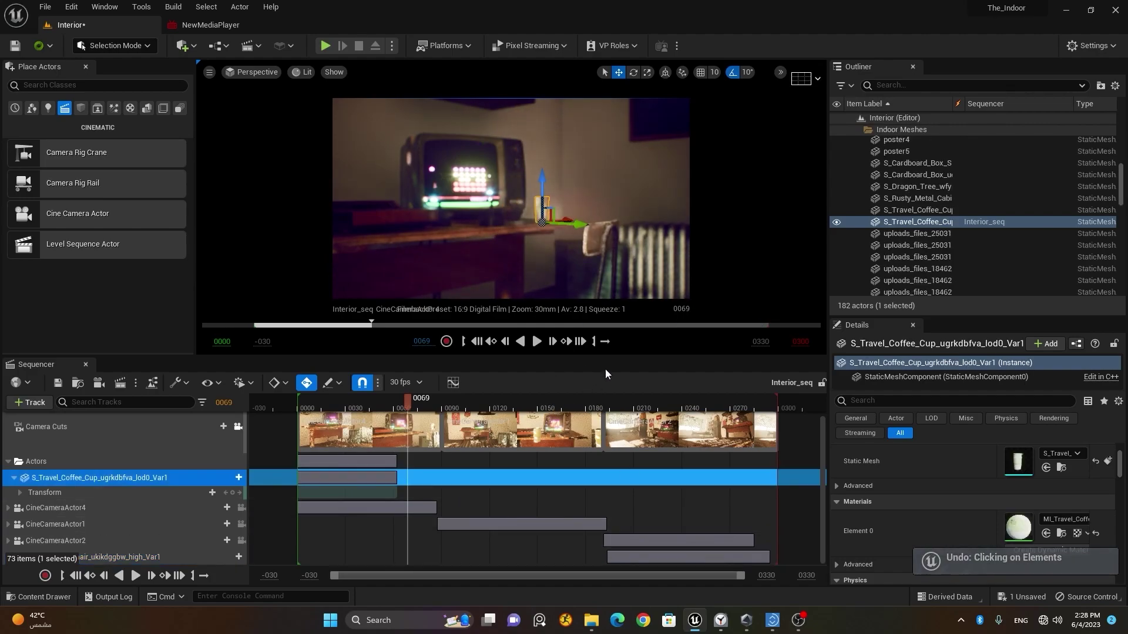
Play the sequence from the start and pause it at frame 126
click(474, 343)
click(535, 343)
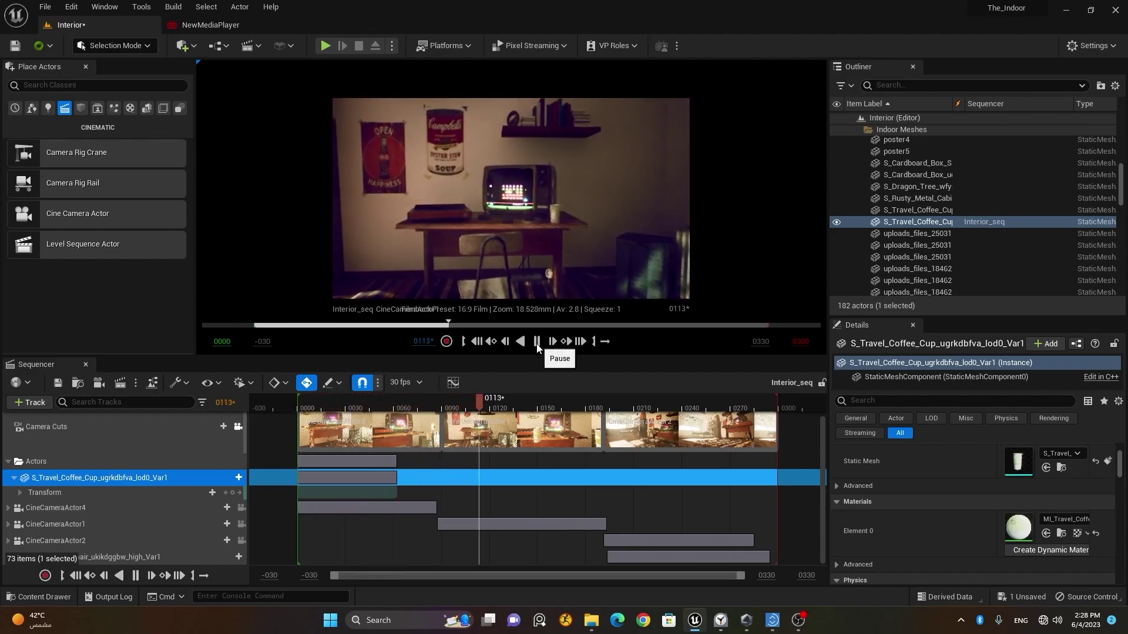
click(536, 342)
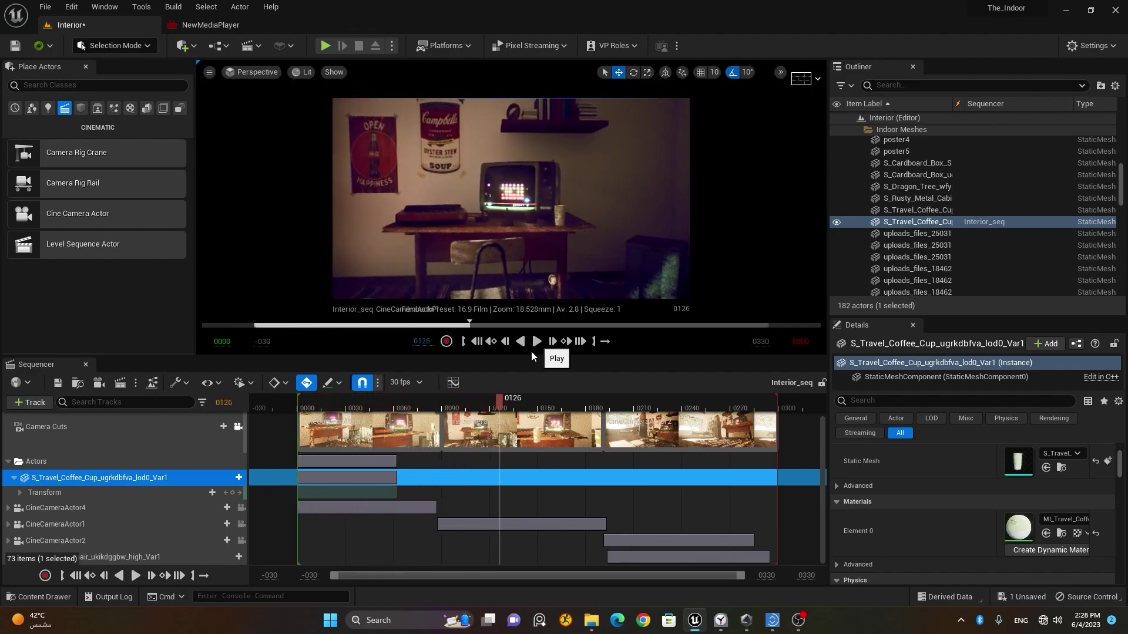
Collapse the Actors folder in Sequencer and delete it with the recorded coffee cup track
click(8, 462)
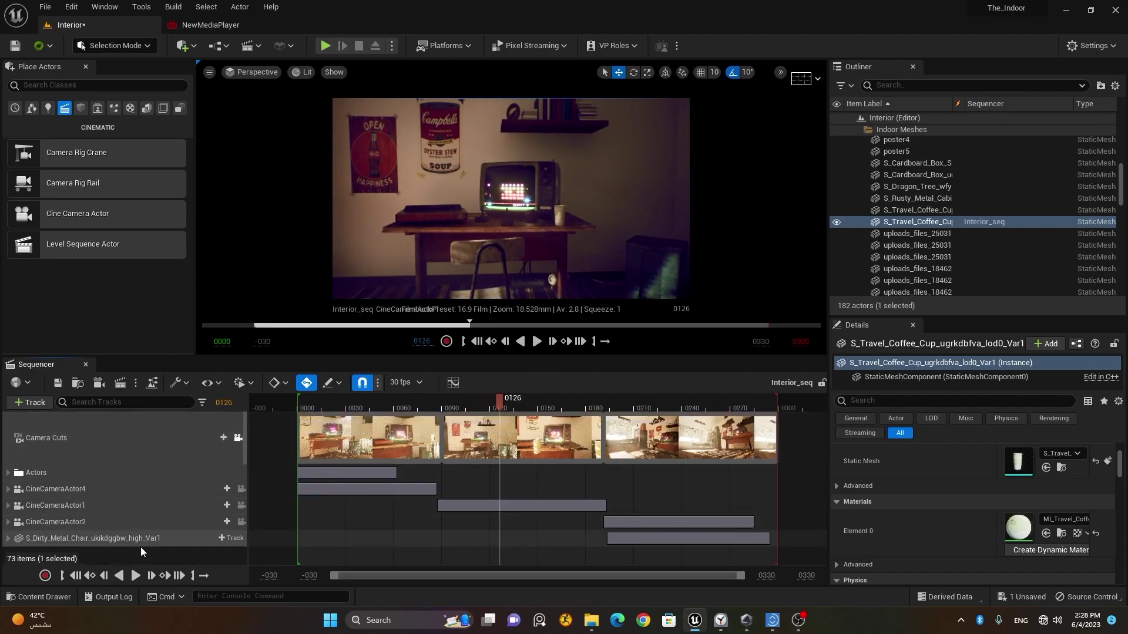
click(529, 555)
click(69, 474)
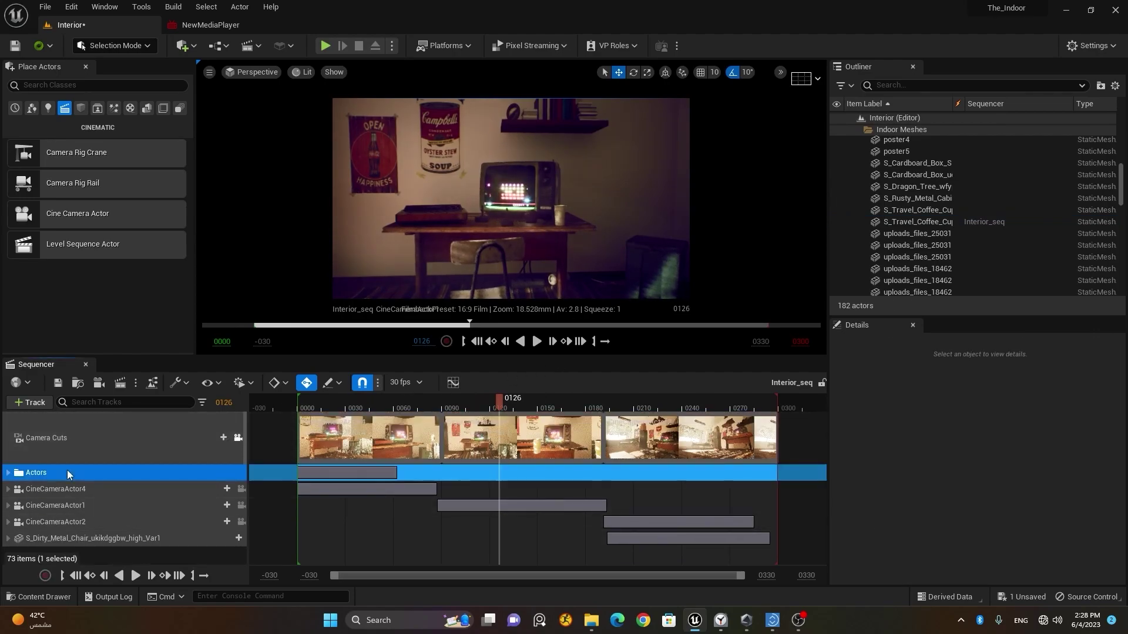
key(Delete)
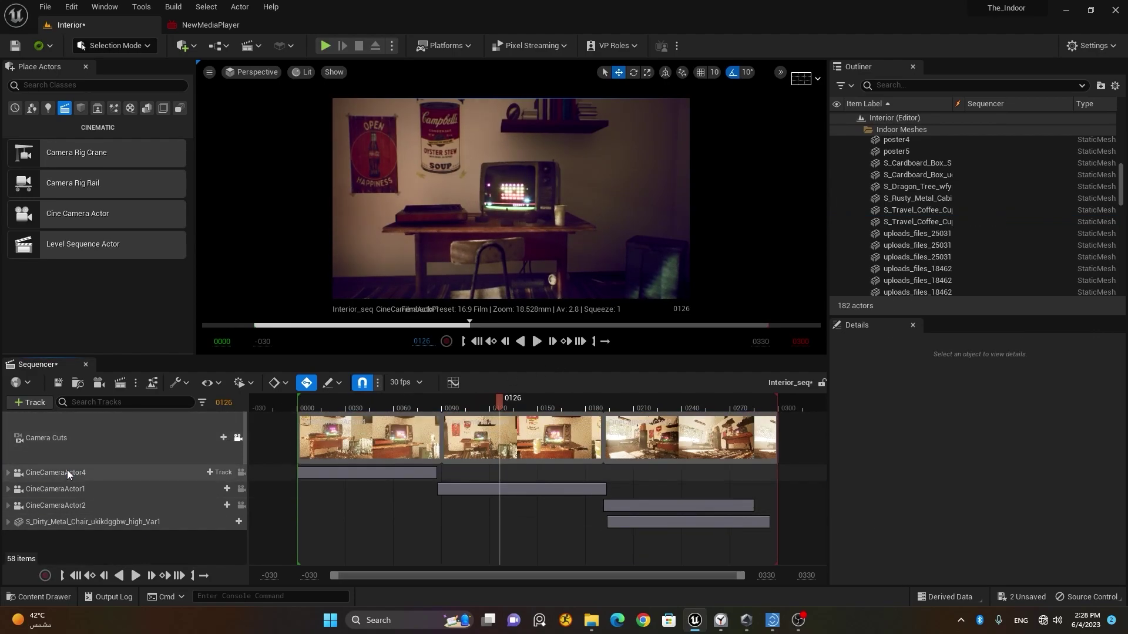
Preview the sequence and scrub the playhead back to frame 8
key(space)
click(399, 407)
click(310, 435)
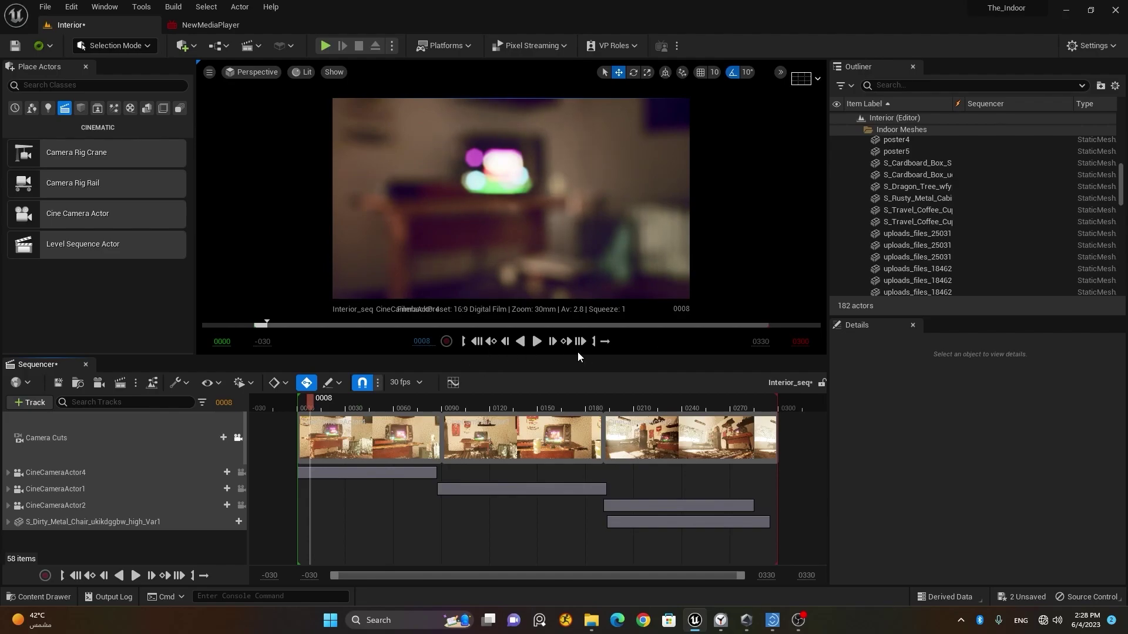
Set the playback range to start at frame 34 and end at frame 215, and undo both range changes
click(351, 401)
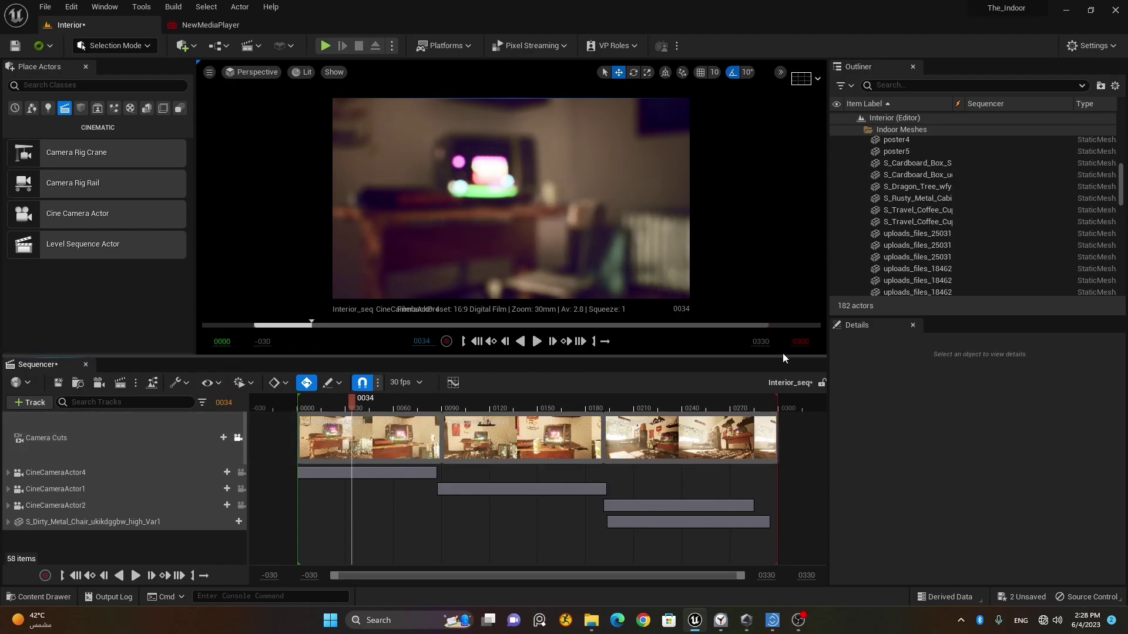
click(463, 341)
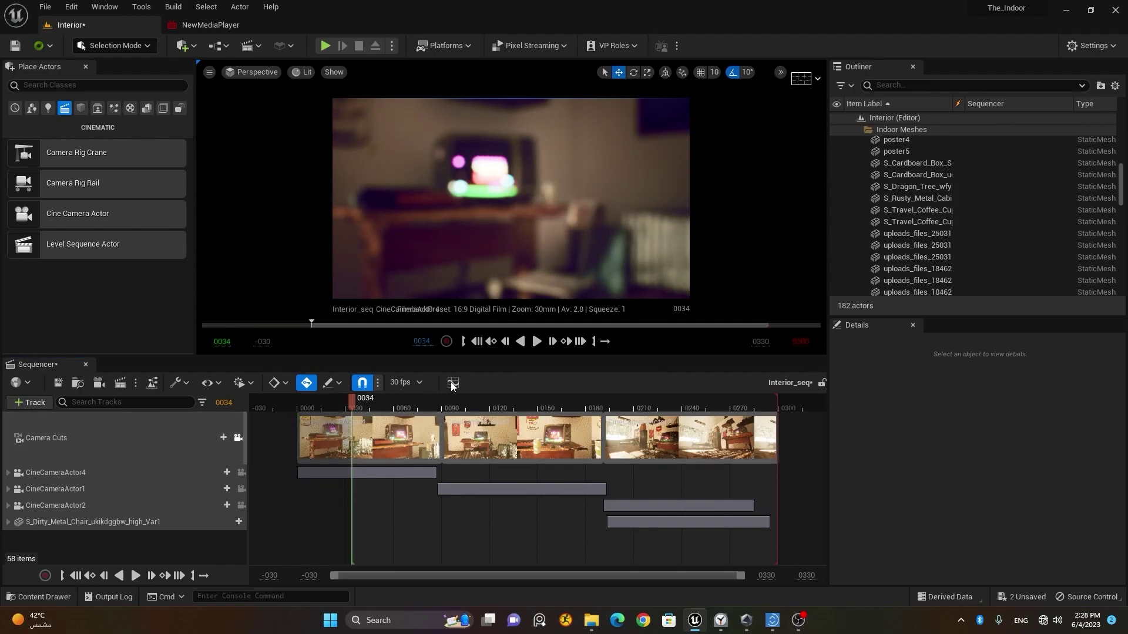
click(643, 405)
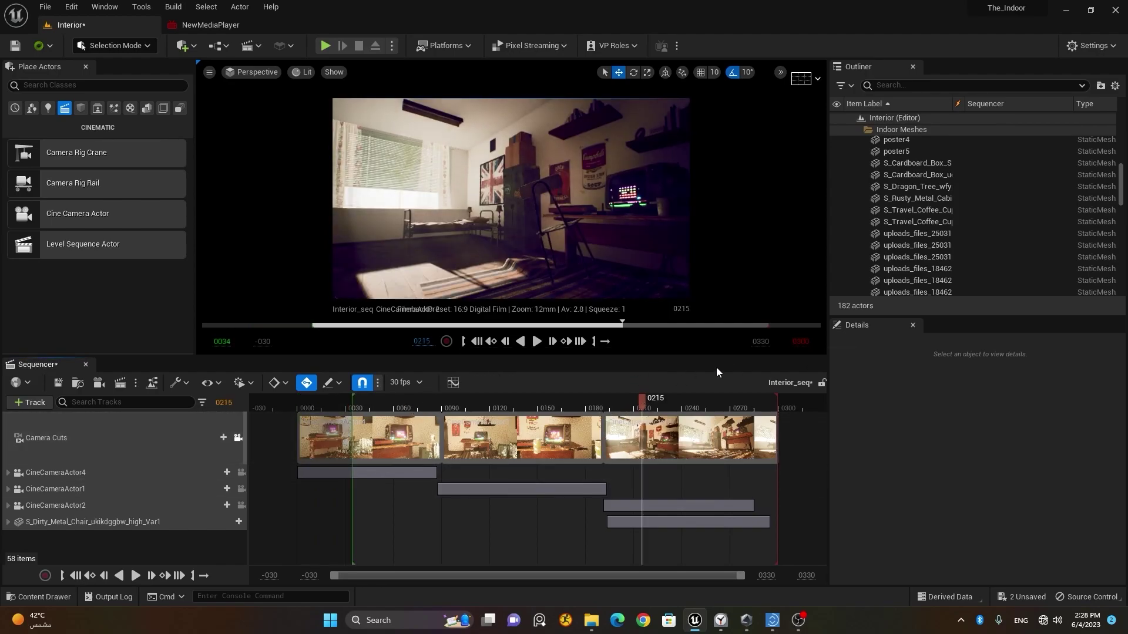
click(593, 342)
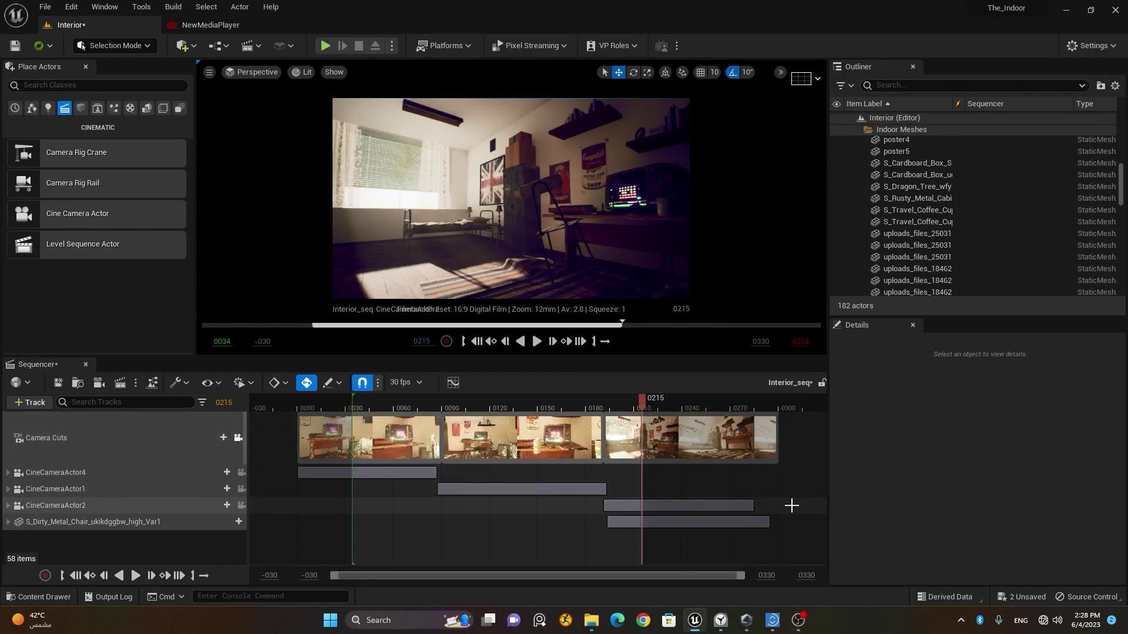
key(ctrl+z)
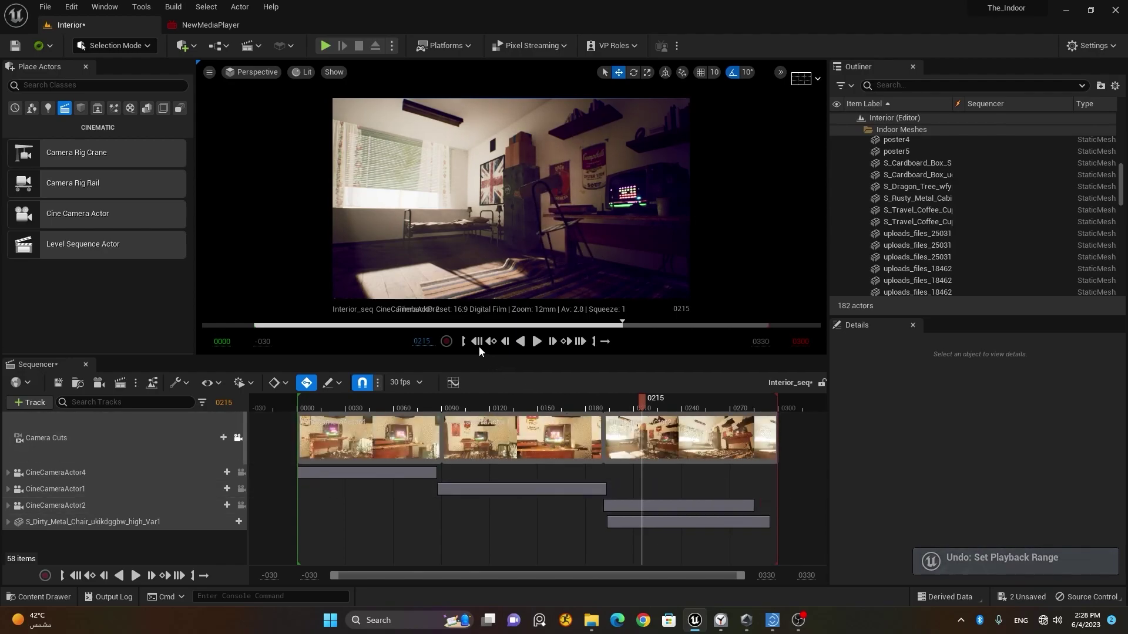
Jump the playhead to the start of the sequence, to its end at frame 299, and back to the start
click(480, 346)
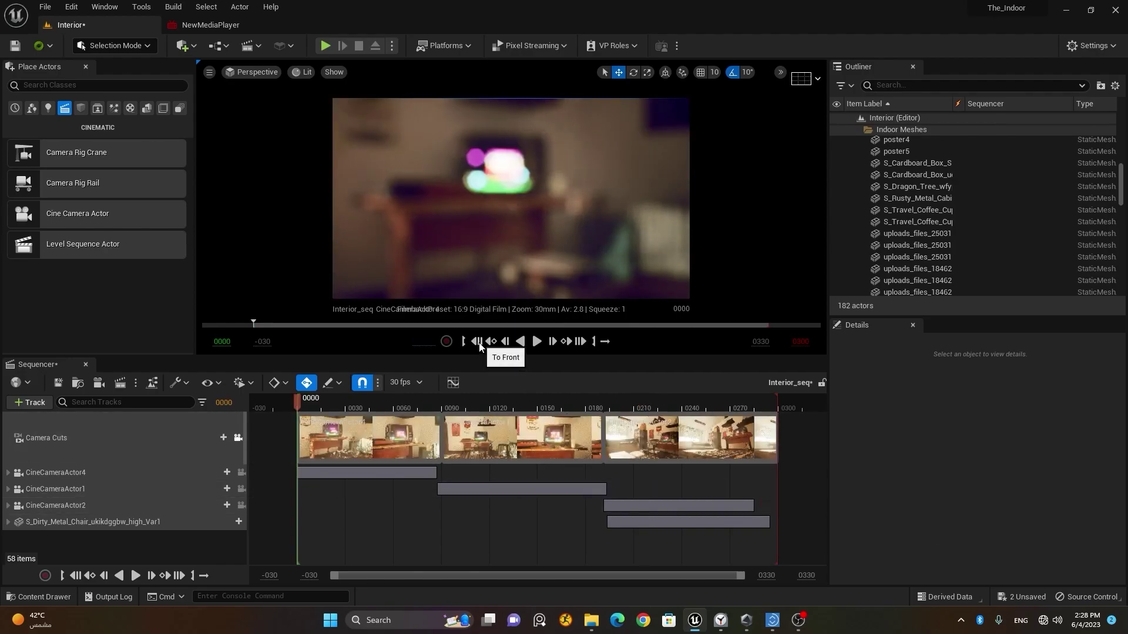
click(581, 343)
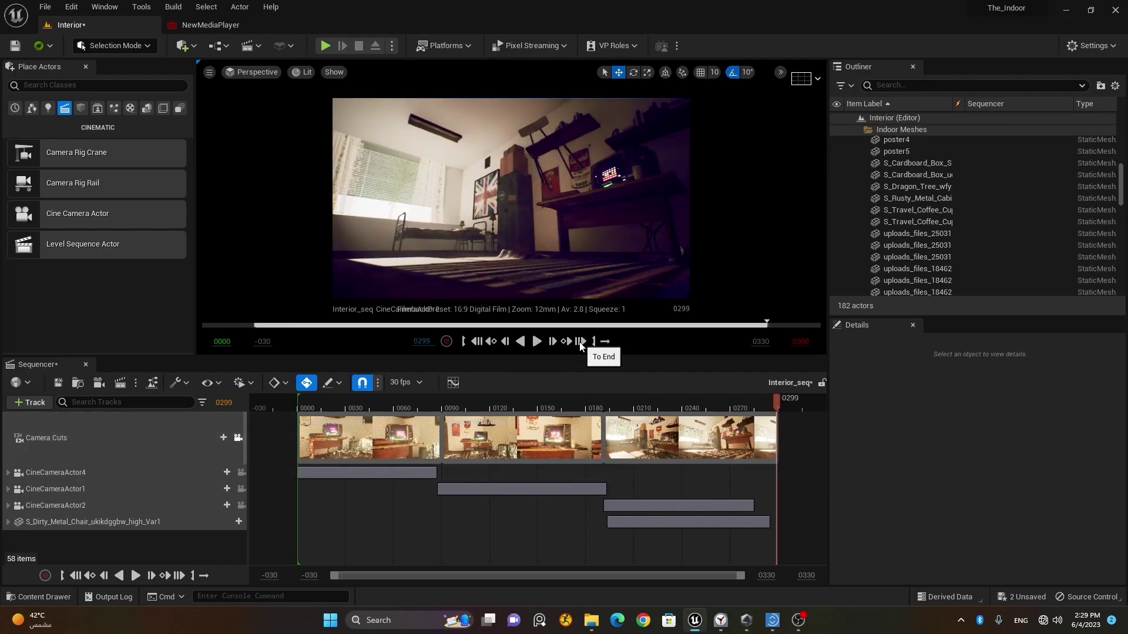
click(477, 344)
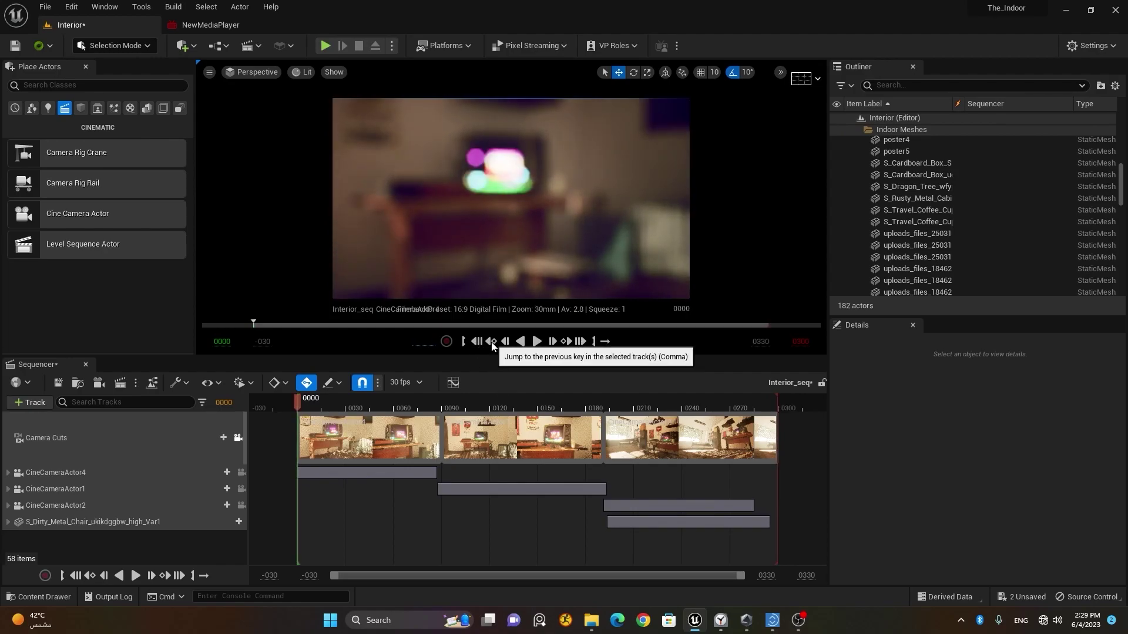
Jump forward from key to key until the playhead reaches frame 295
click(569, 343)
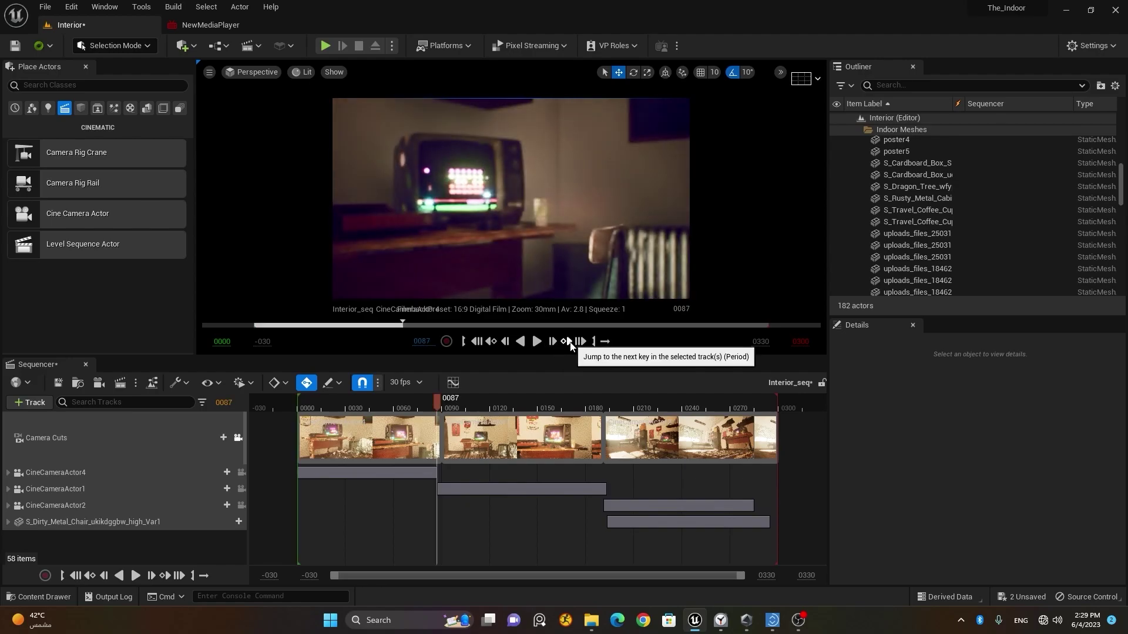
click(569, 341)
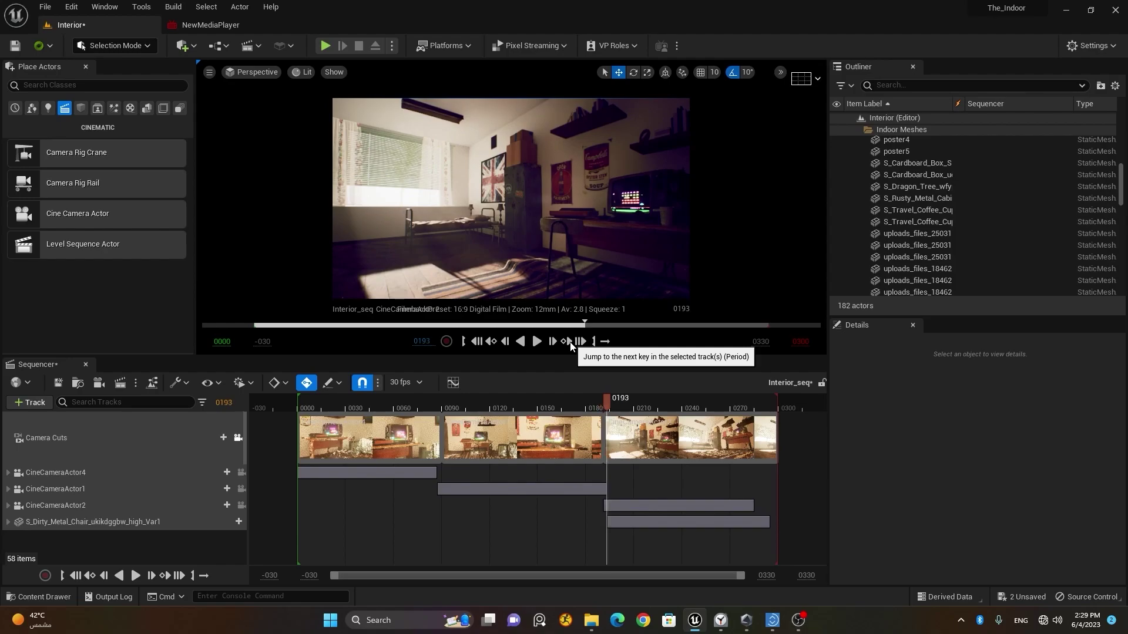
click(568, 342)
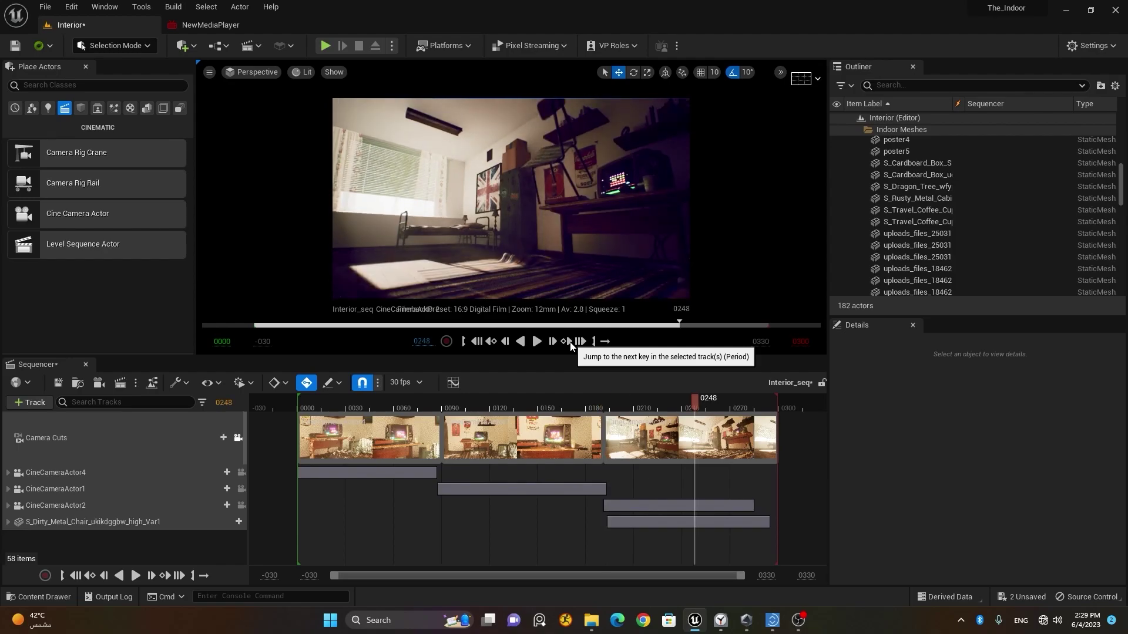
click(569, 342)
click(568, 342)
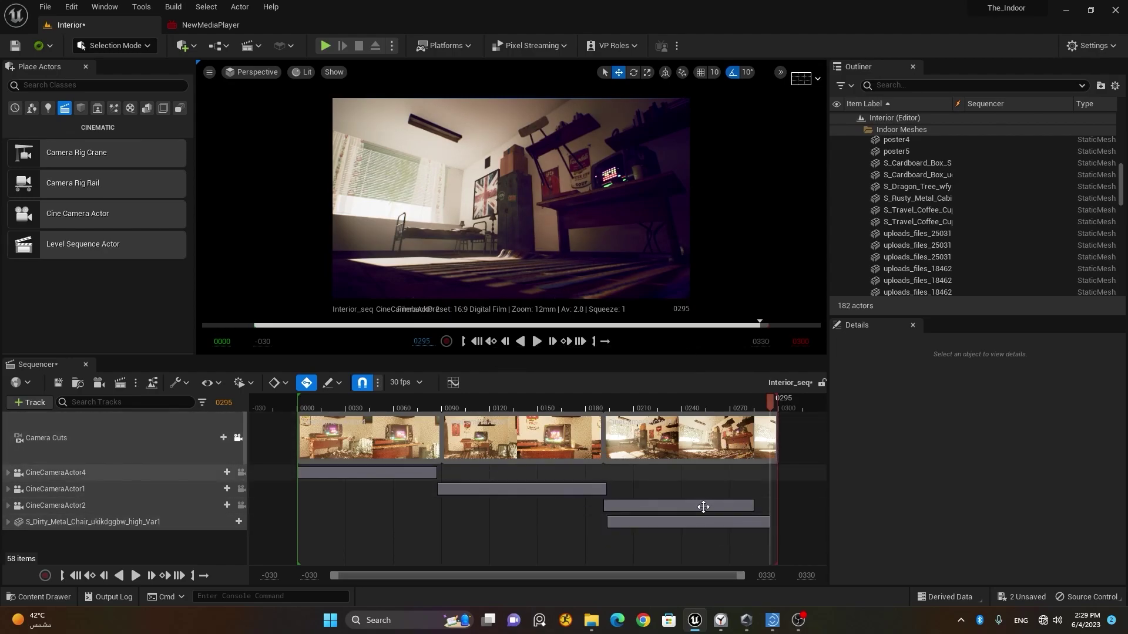
Jump back through the previous keys to frame 193, and forward again to the key at frame 285
click(492, 341)
click(491, 342)
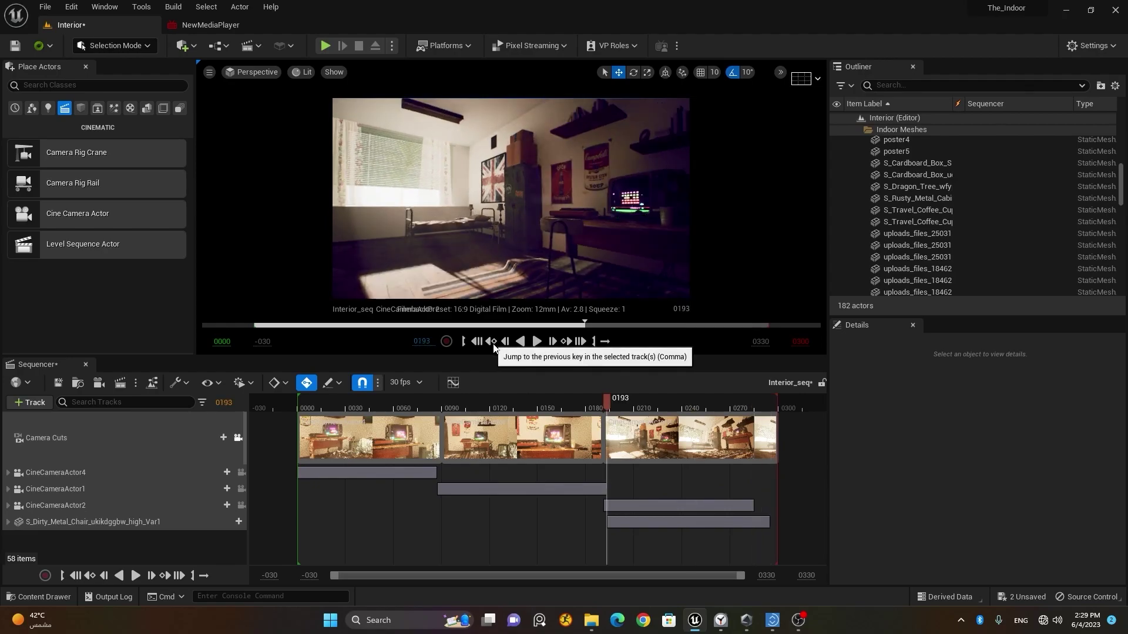
click(567, 341)
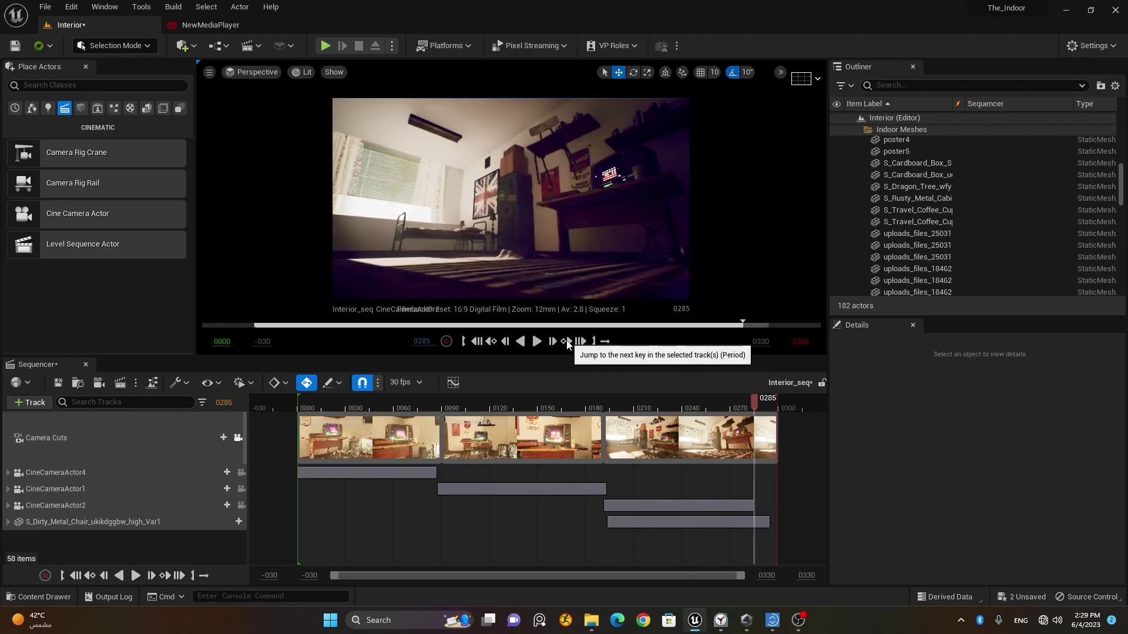
Step the playhead forward frame by frame to frame 290, and step back to frame 282
click(567, 341)
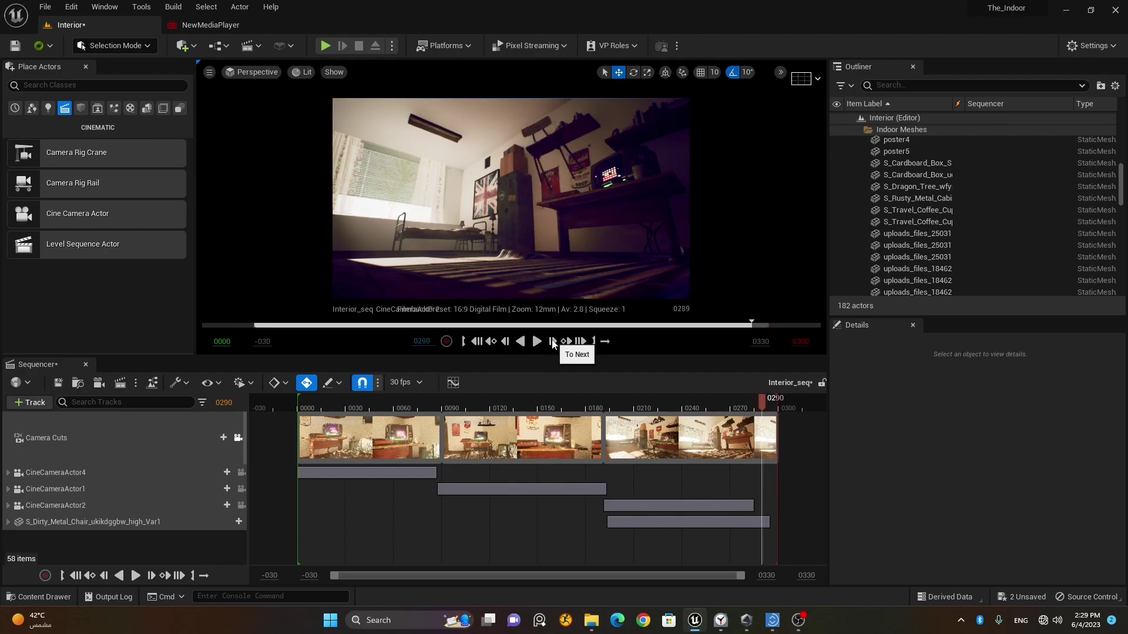
click(505, 344)
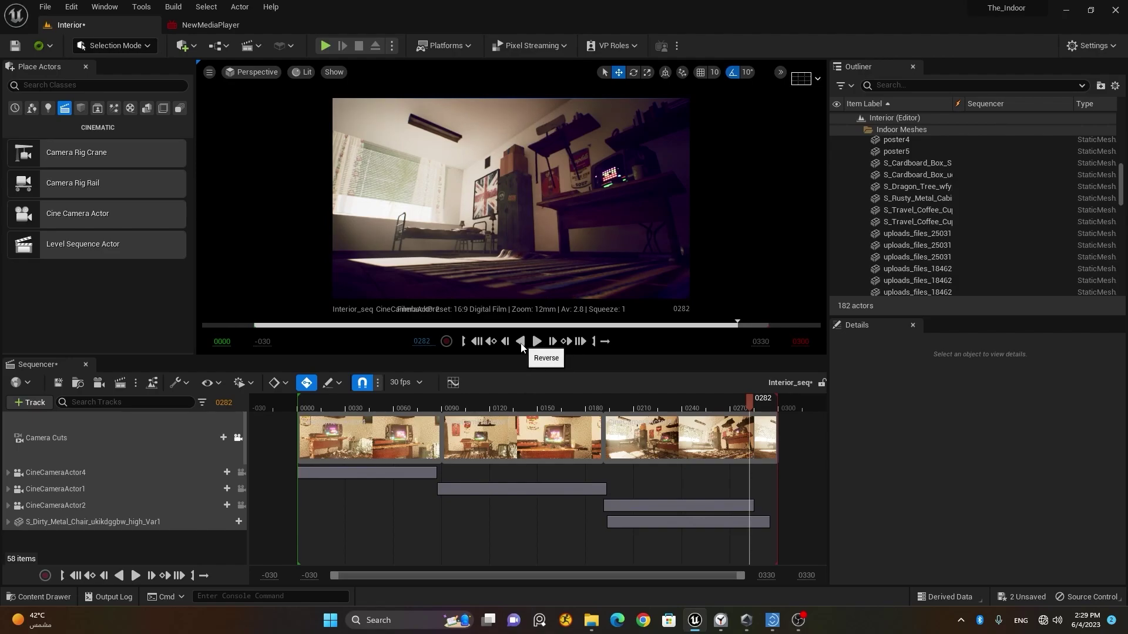
Play the sequence in reverse and pause at frame 149, and play it forward past frame 252 before pausing
click(520, 342)
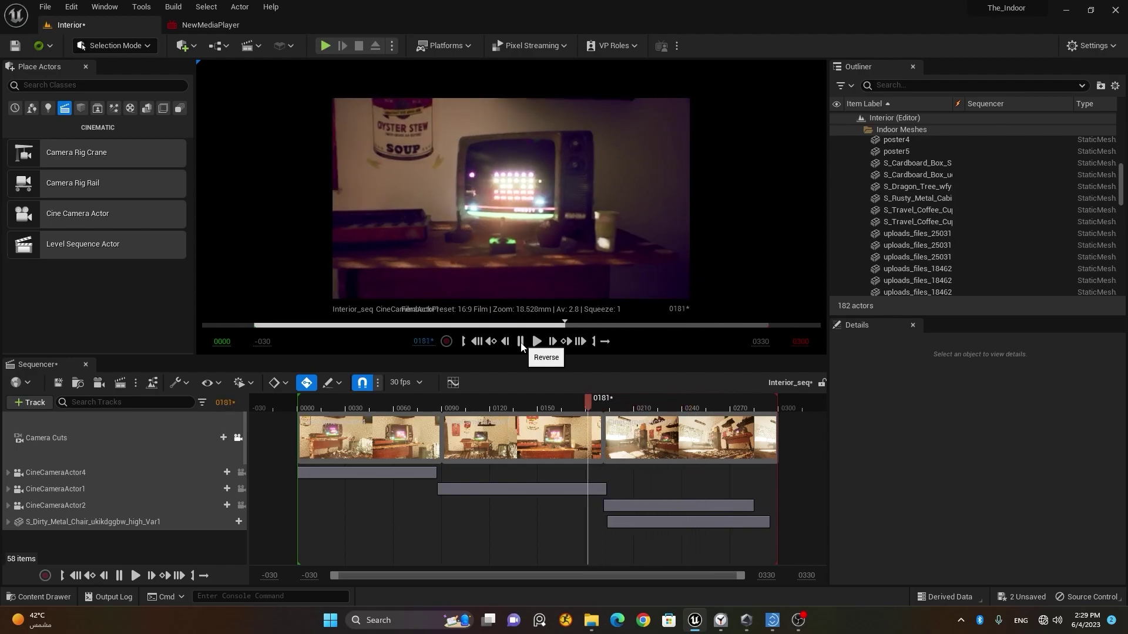
click(520, 342)
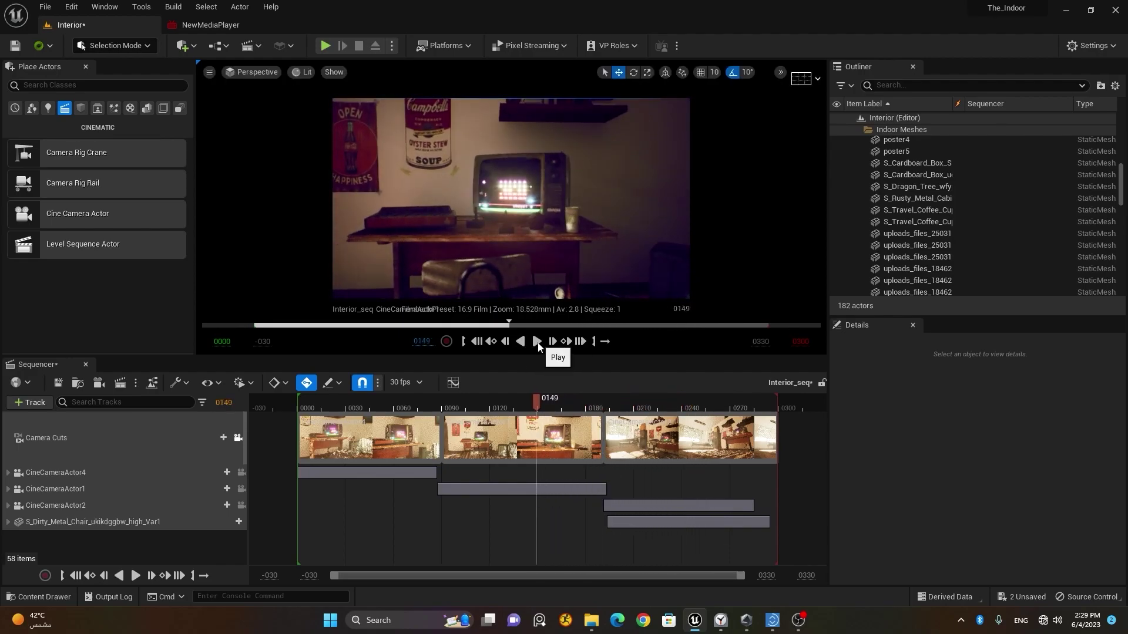
click(537, 343)
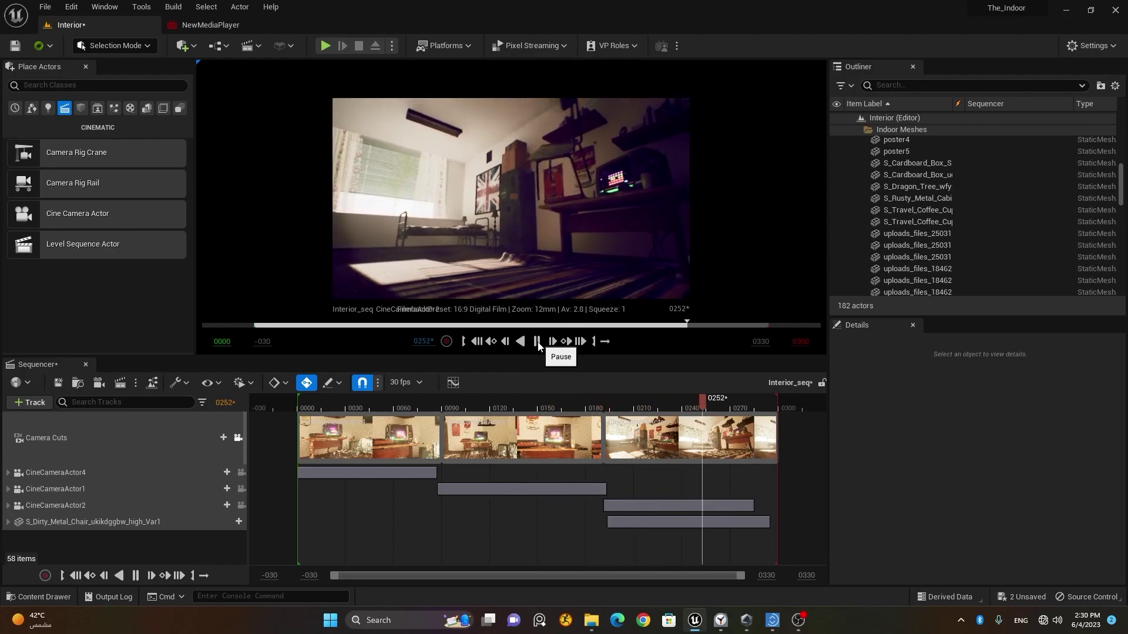
click(537, 343)
Return the playhead to the start of the sequence and play it forward
click(477, 343)
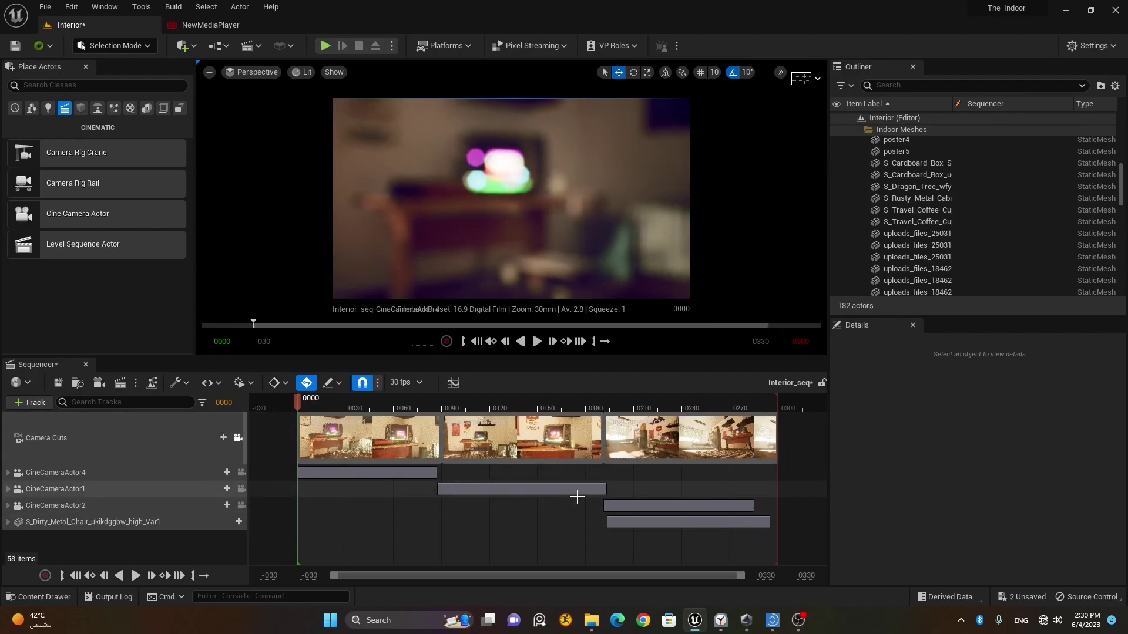
click(536, 343)
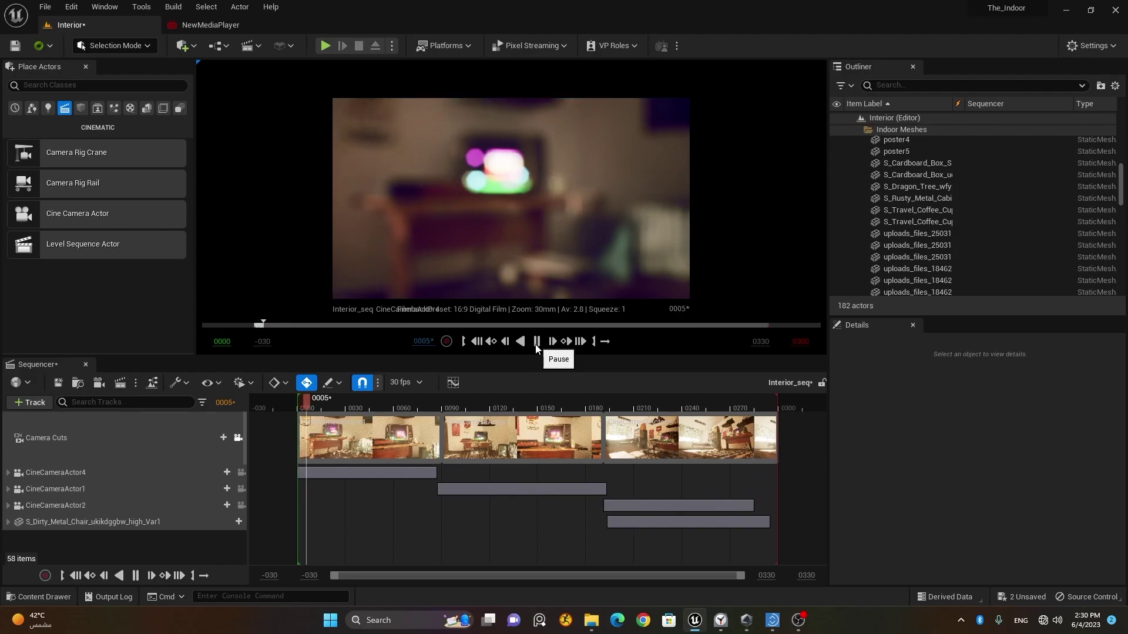